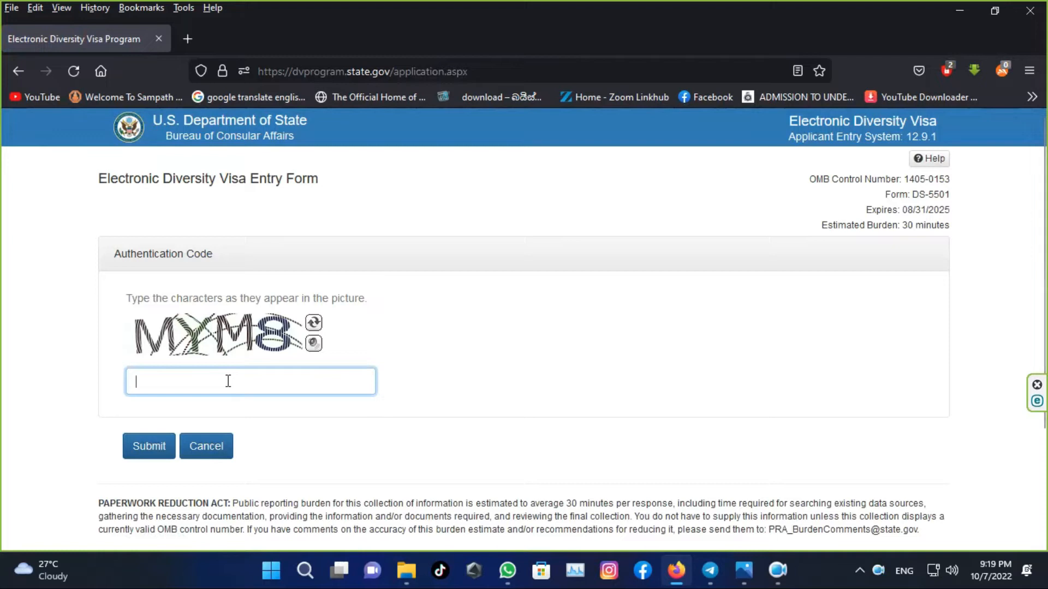
- Enter the captcha authentication code and submit it to open Part One of the entry form
{"action": "type", "text": "MY"}
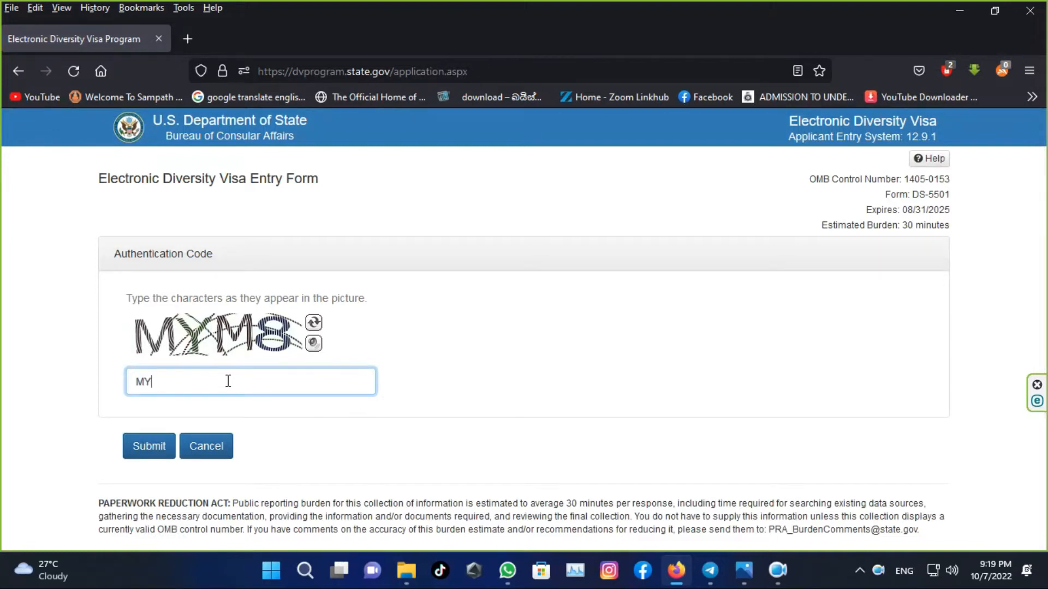
{"action": "type", "text": "M8"}
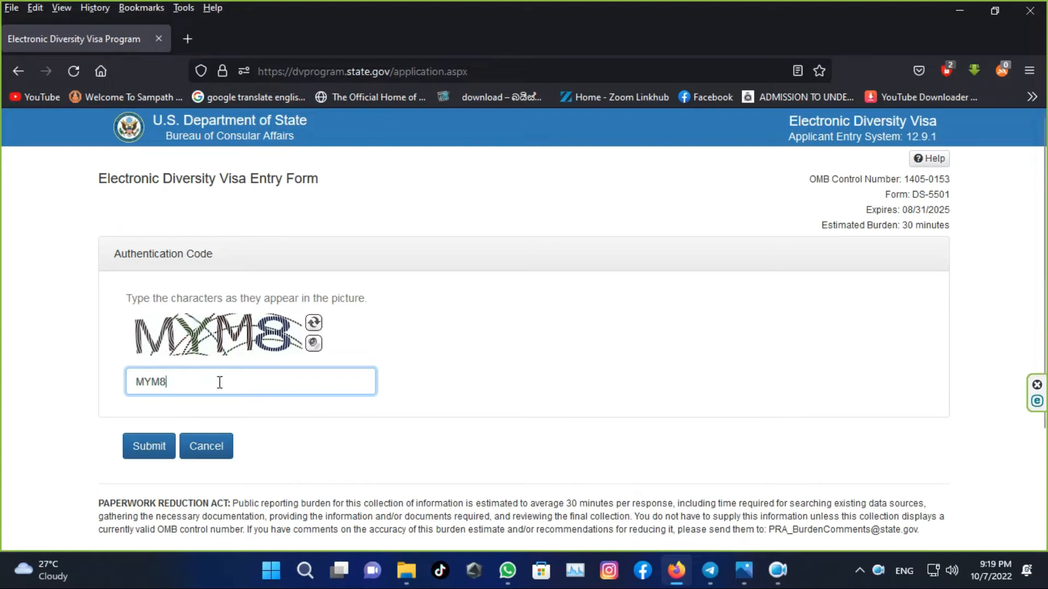
{"action": "left_click", "coordinate": [151, 446]}
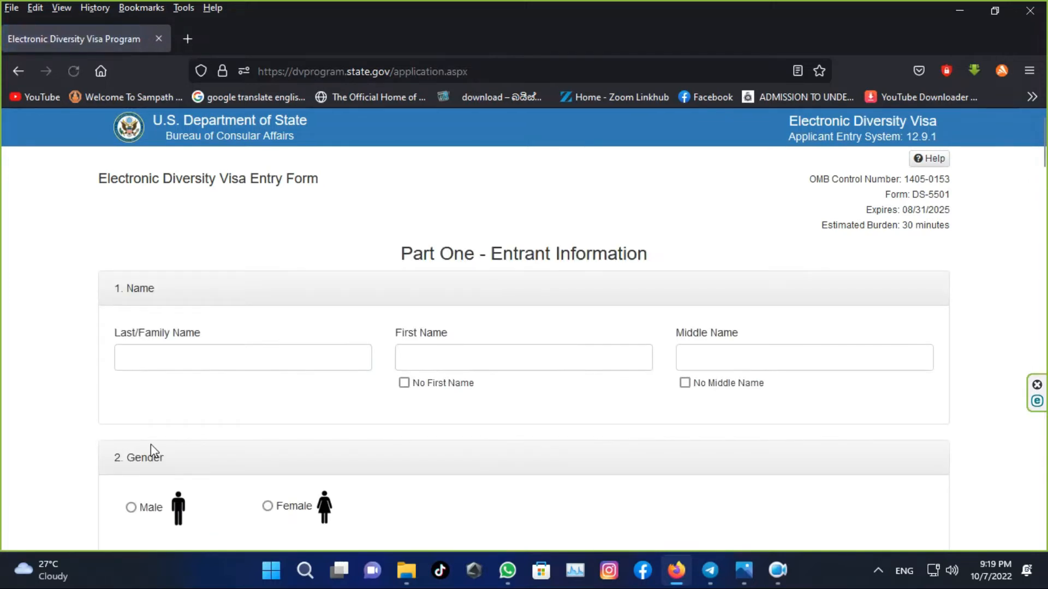
- Enter the entrant's last, first and middle names in the three Name fields
{"action": "left_click", "coordinate": [170, 369]}
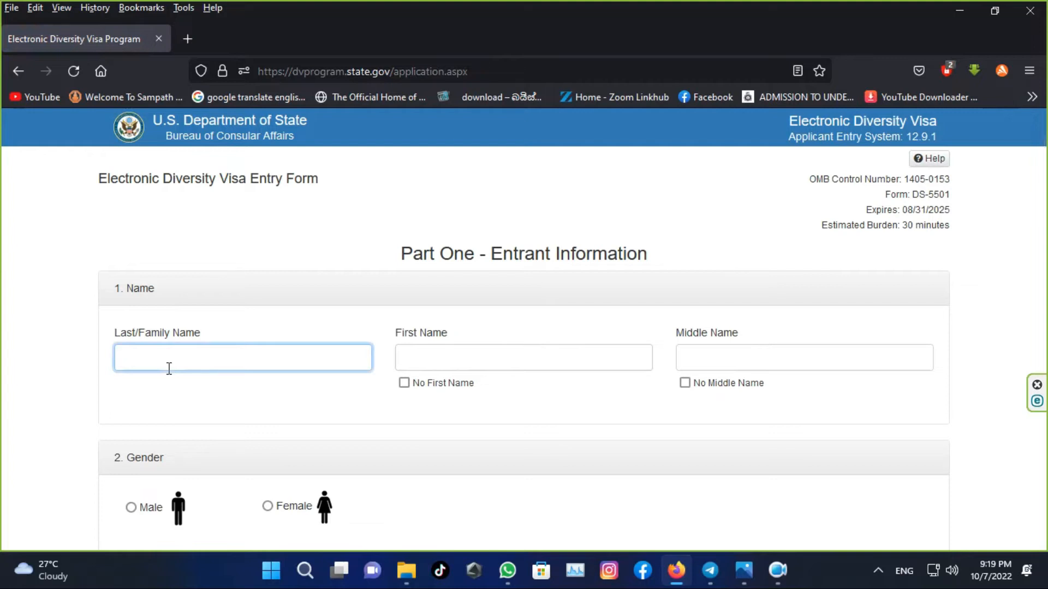
{"action": "left_click", "coordinate": [465, 358]}
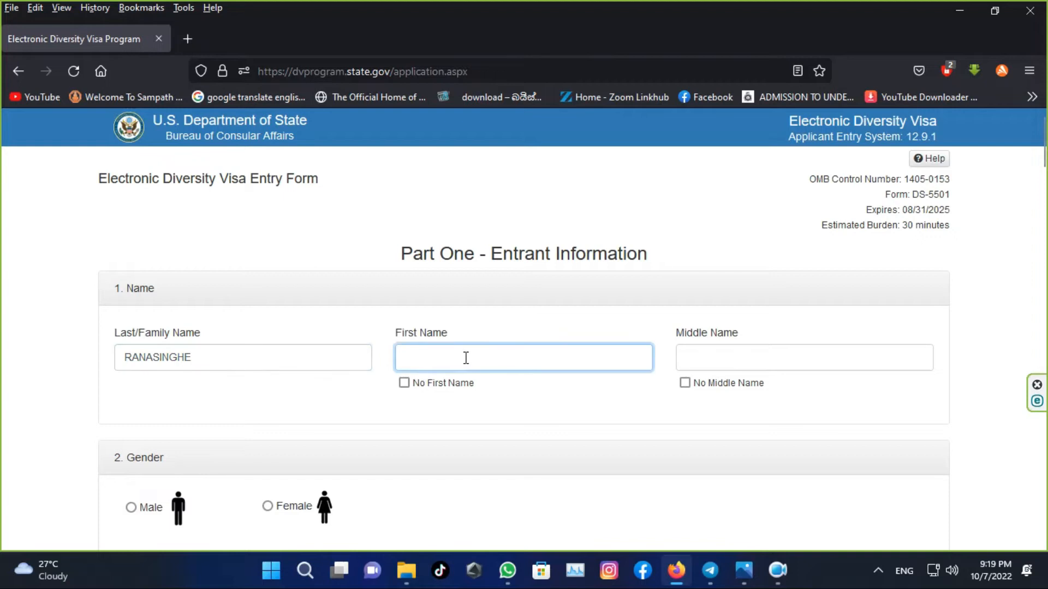
{"action": "left_click", "coordinate": [699, 357]}
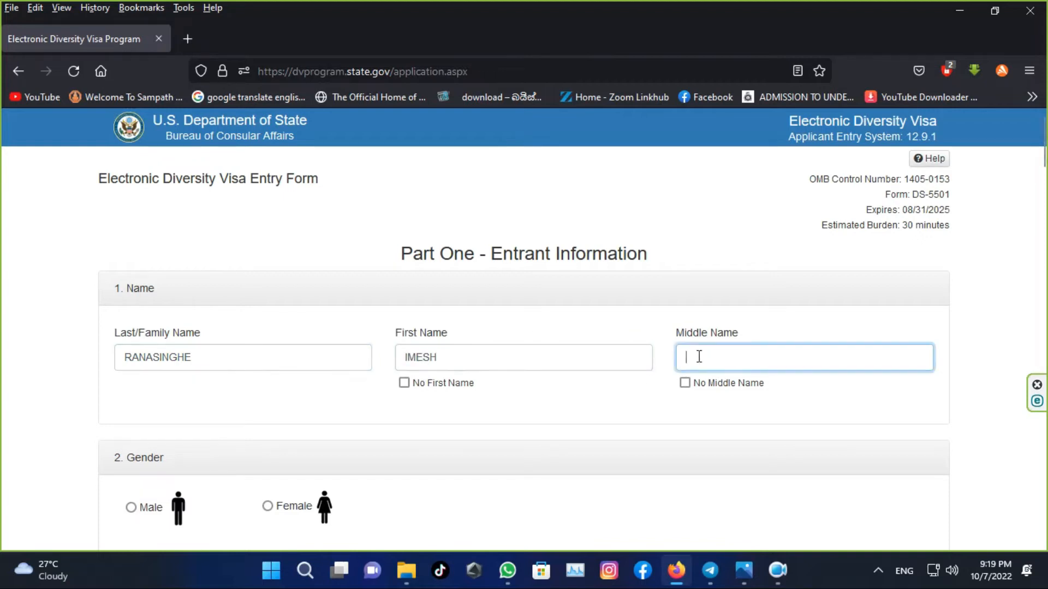
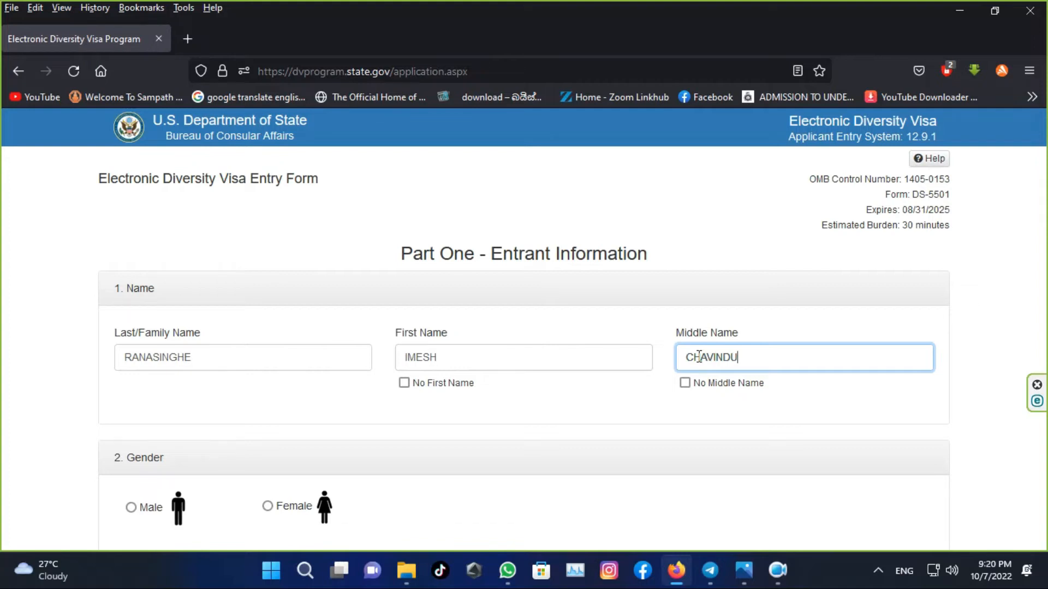
{"action": "scroll", "coordinate": [538, 397], "scroll_direction": "down", "scroll_amount": 3}
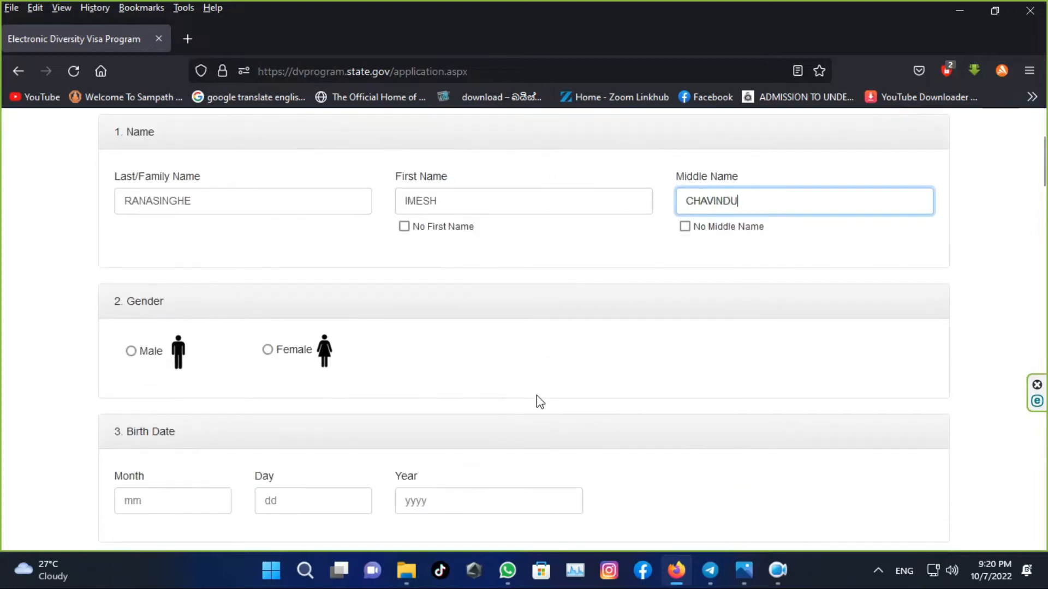
{"action": "left_click", "coordinate": [131, 351]}
{"action": "scroll", "coordinate": [145, 375], "scroll_direction": "down", "scroll_amount": 3}
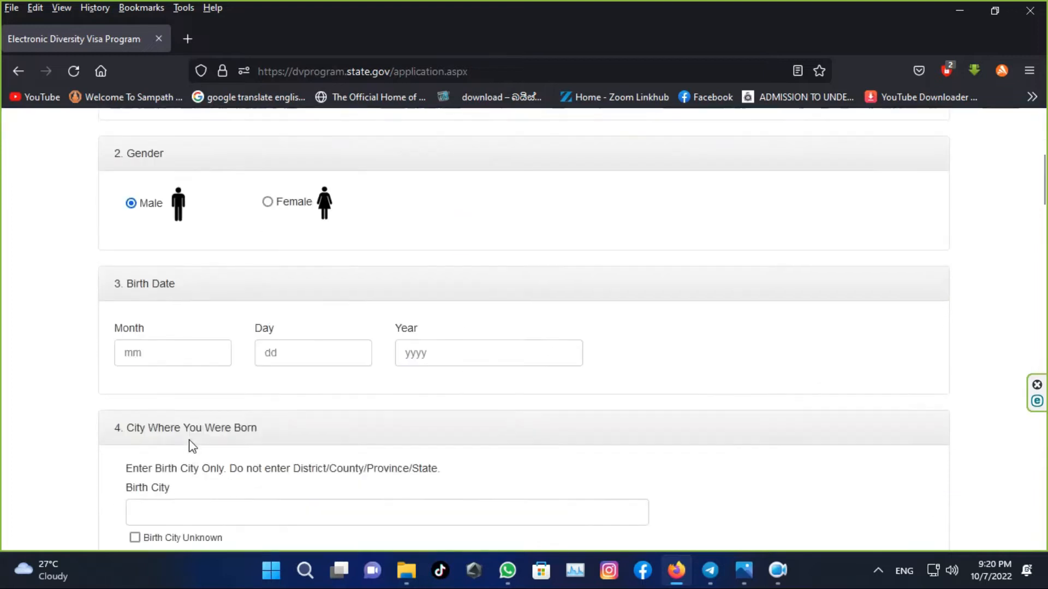
{"action": "left_click", "coordinate": [177, 350]}
{"action": "type", "text": "23"}
{"action": "left_click_drag", "start_coordinate": [179, 339], "coordinate": [94, 367]}
{"action": "type", "text": "09"}
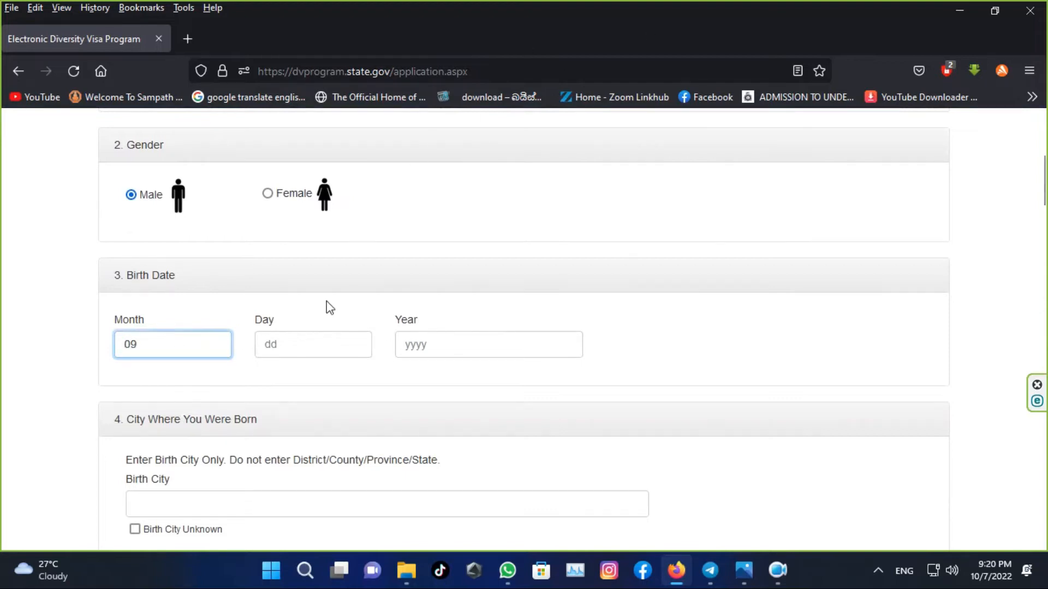
{"action": "left_click", "coordinate": [299, 355]}
{"action": "type", "text": "23"}
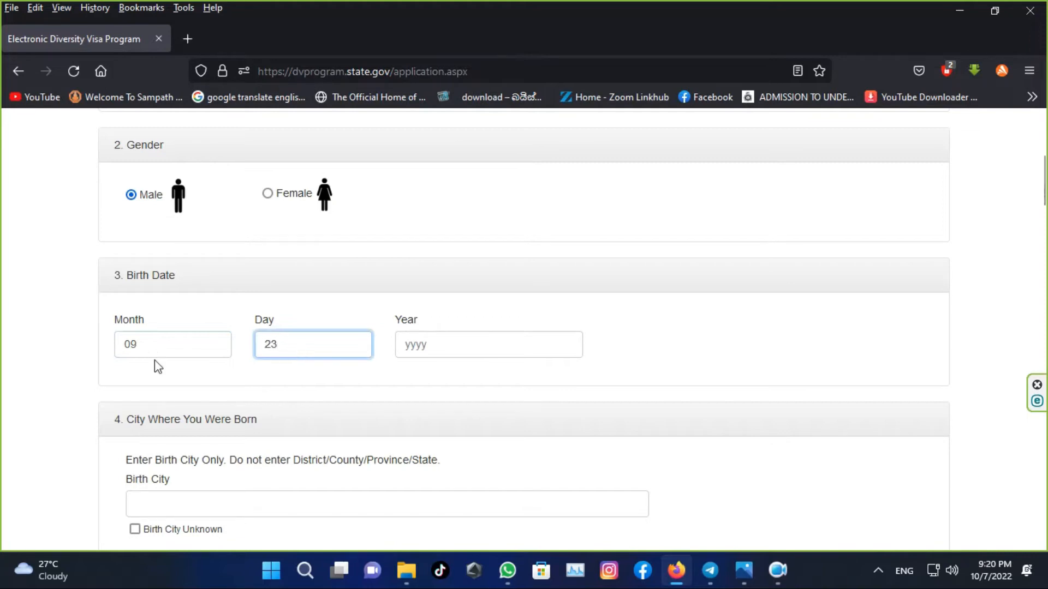
{"action": "left_click", "coordinate": [462, 347]}
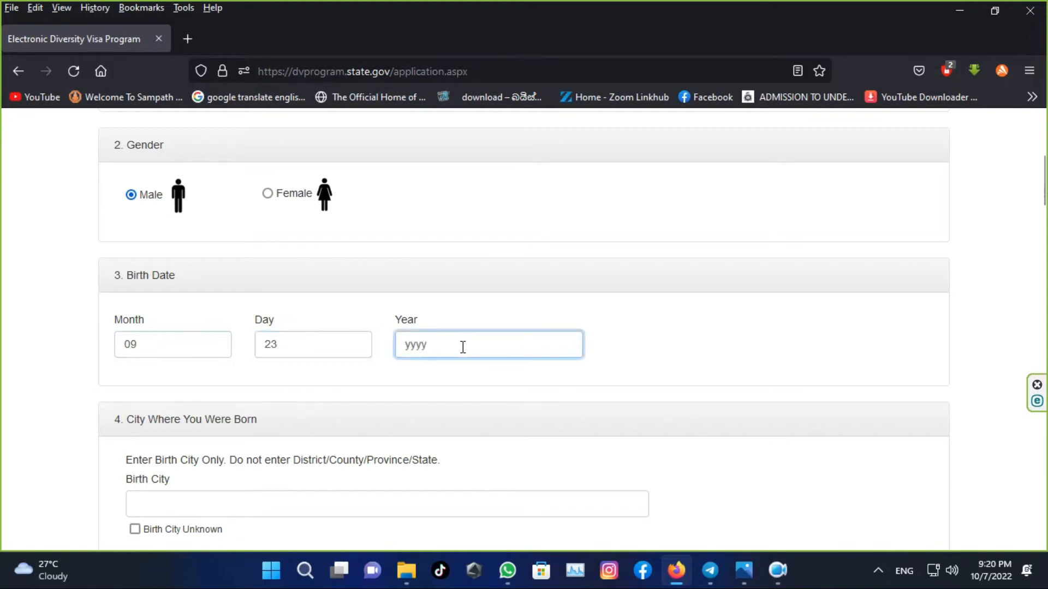
{"action": "type", "text": "2002"}
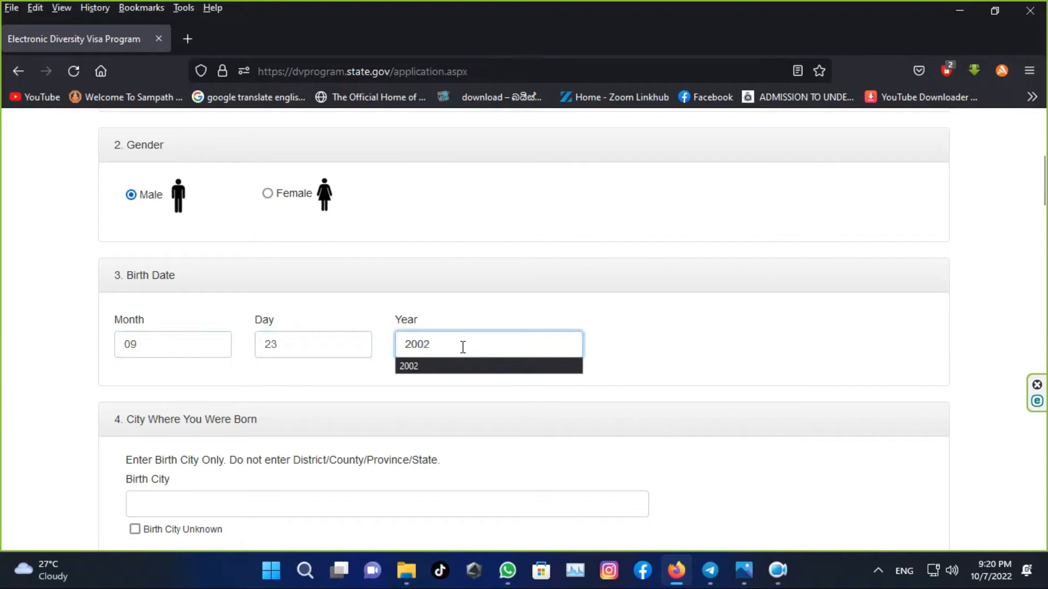
- Enter COLOMBO as the birth city
{"action": "left_click", "coordinate": [255, 509]}
{"action": "scroll", "coordinate": [254, 513], "scroll_direction": "down", "scroll_amount": 1}
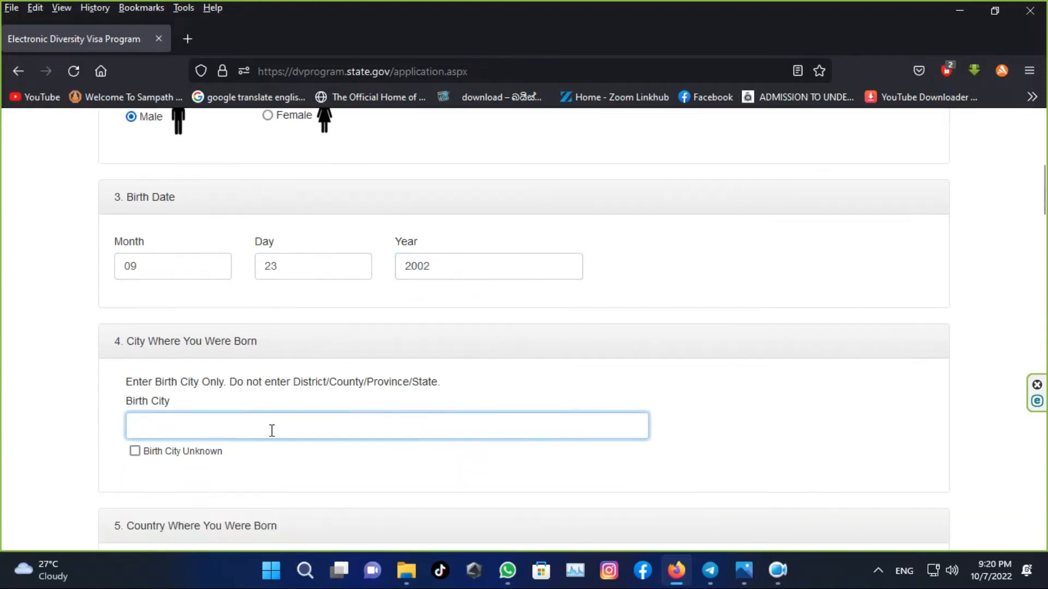
{"action": "scroll", "coordinate": [271, 431], "scroll_direction": "down", "scroll_amount": 1}
{"action": "type", "text": "COLOMBO"}
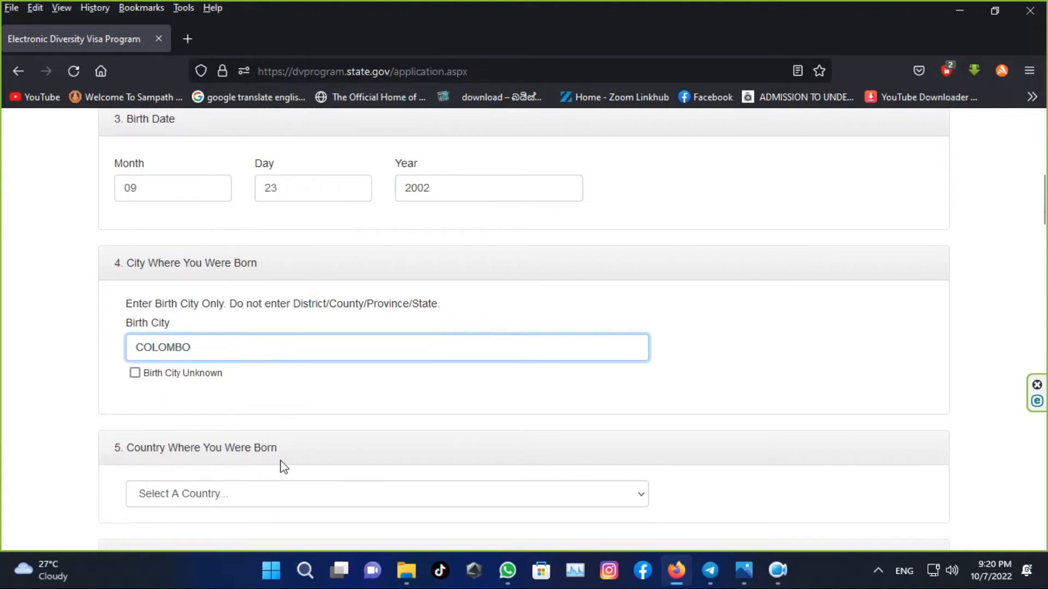
- Choose Sri Lanka from the Country Where You Were Born list
{"action": "scroll", "coordinate": [326, 475], "scroll_direction": "down", "scroll_amount": 1}
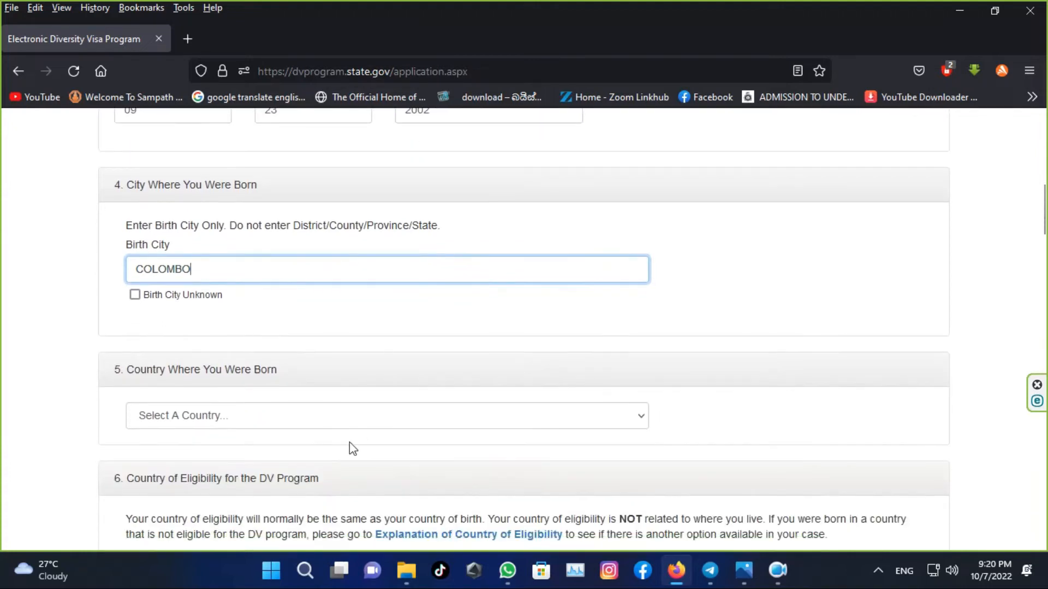
{"action": "left_click", "coordinate": [301, 415]}
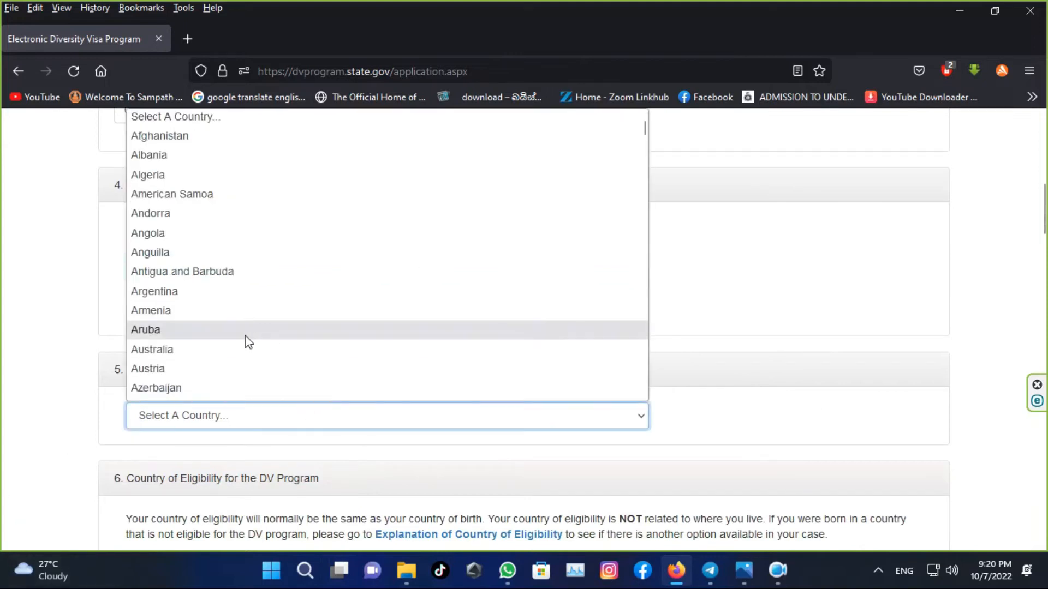
{"action": "key", "text": "s"}
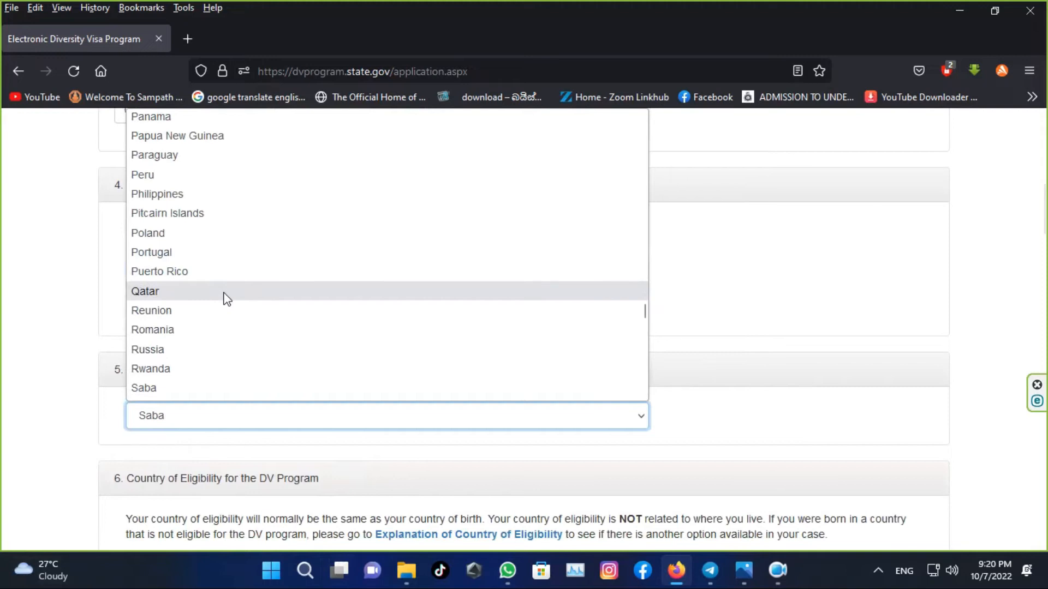
{"action": "scroll", "coordinate": [225, 302], "scroll_direction": "down", "scroll_amount": 3}
{"action": "scroll", "coordinate": [205, 290], "scroll_direction": "down", "scroll_amount": 3}
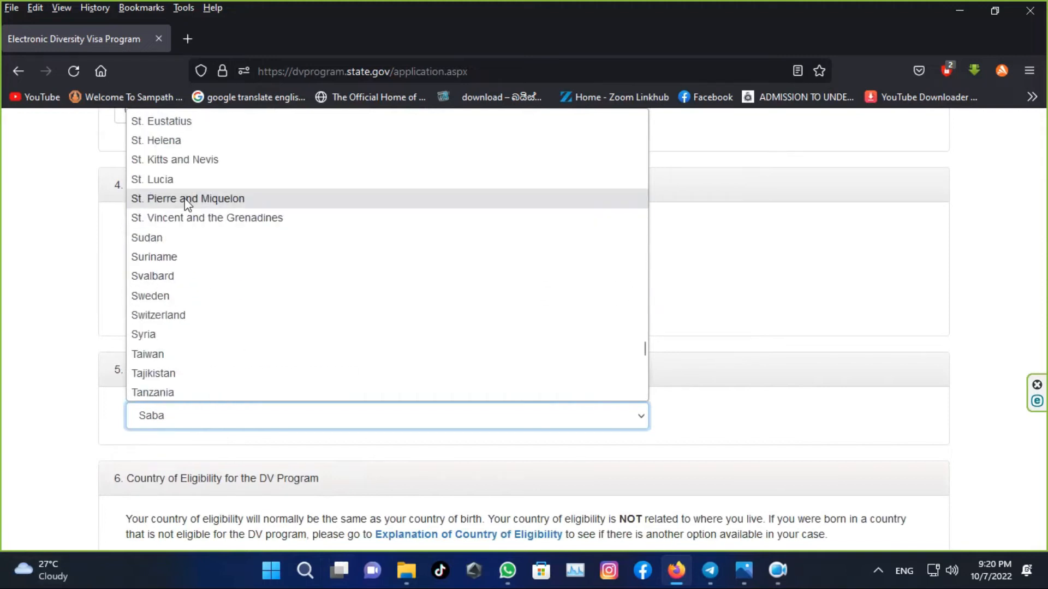
{"action": "scroll", "coordinate": [191, 295], "scroll_direction": "up", "scroll_amount": 4}
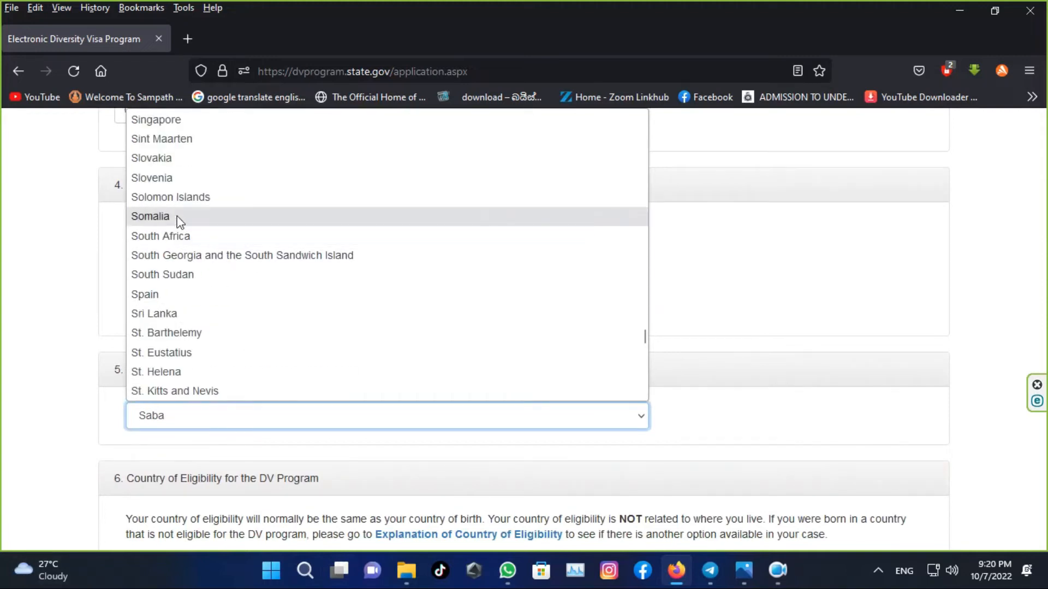
{"action": "left_click", "coordinate": [175, 315]}
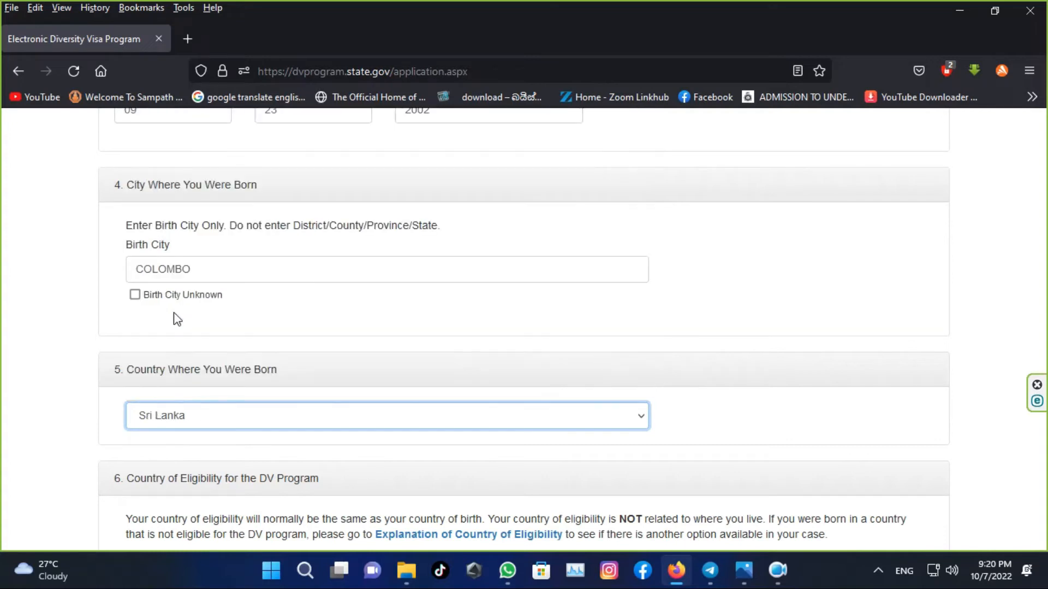
{"action": "scroll", "coordinate": [428, 344], "scroll_direction": "down", "scroll_amount": 2}
{"action": "scroll", "coordinate": [433, 342], "scroll_direction": "down", "scroll_amount": 3}
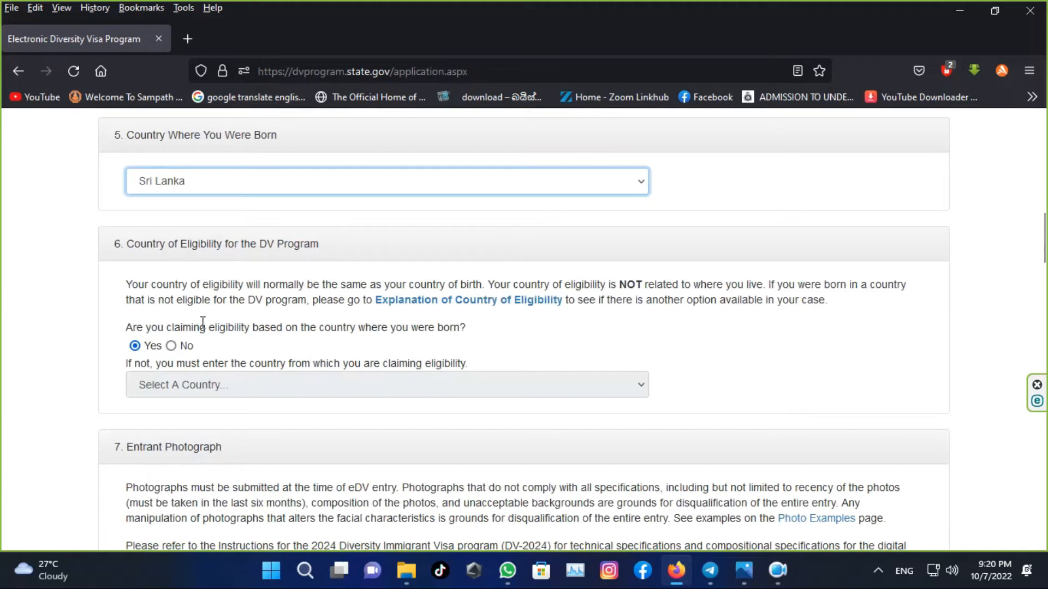
{"action": "scroll", "coordinate": [205, 322], "scroll_direction": "down", "scroll_amount": 2}
{"action": "scroll", "coordinate": [244, 336], "scroll_direction": "down", "scroll_amount": 2}
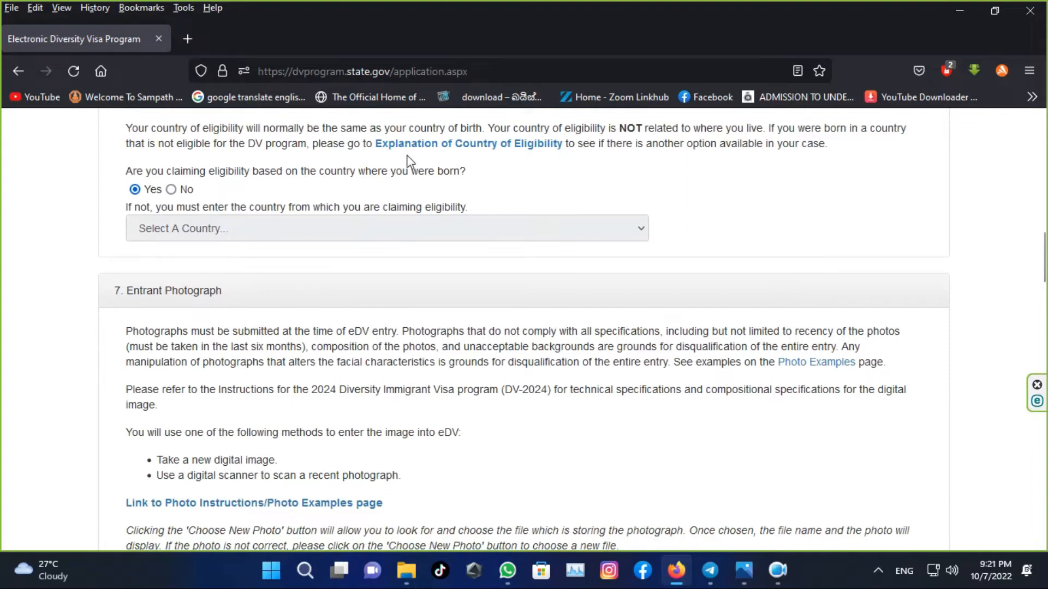
{"action": "left_click_drag", "start_coordinate": [416, 150], "coordinate": [400, 38]}
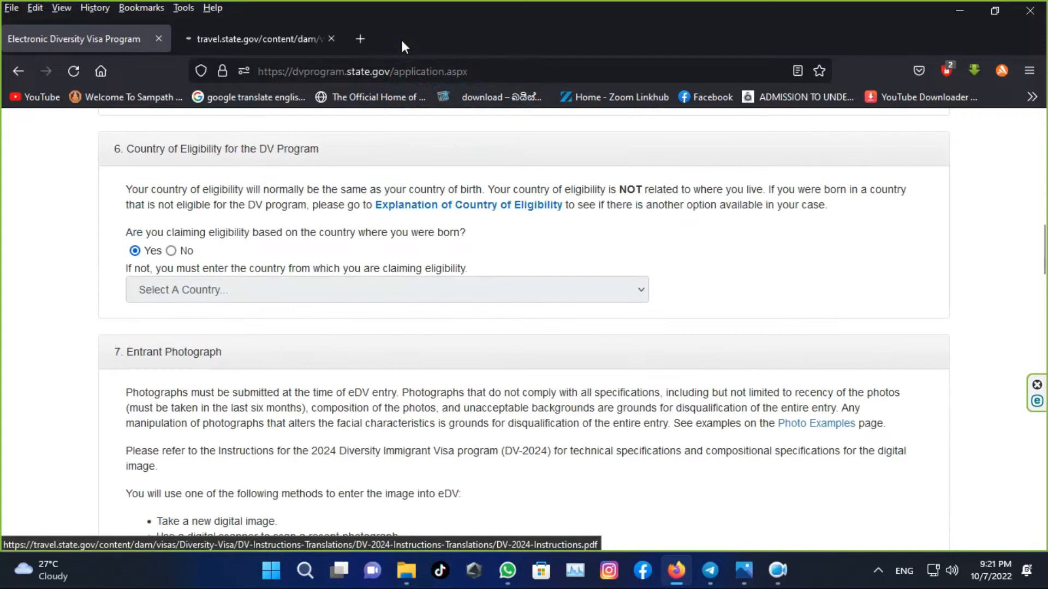
{"action": "left_click", "coordinate": [210, 36]}
{"action": "scroll", "coordinate": [539, 495], "scroll_direction": "down", "scroll_amount": 10}
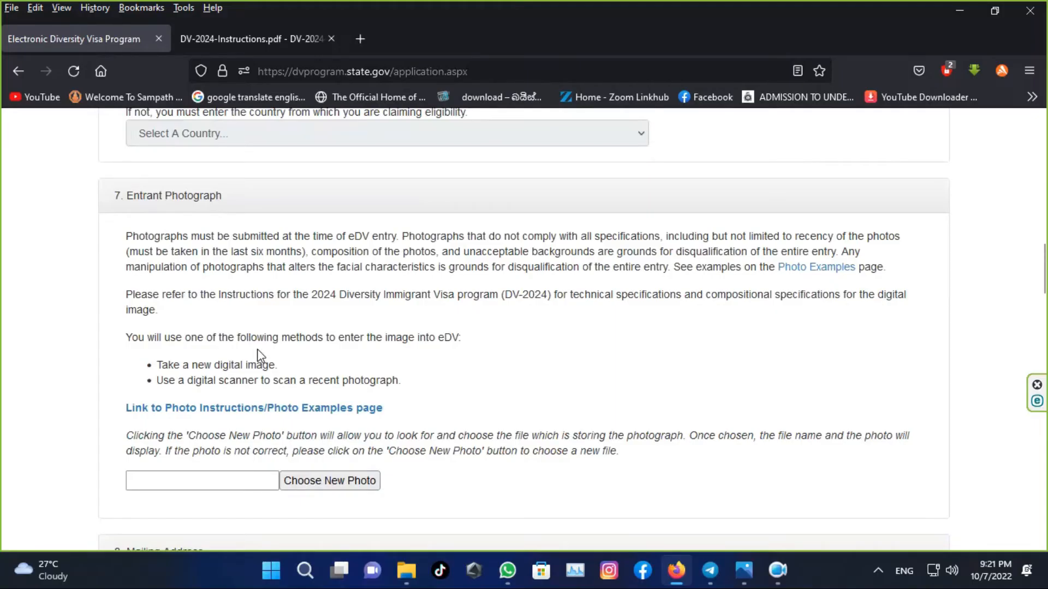
- Upload the cropped photo from Downloads as the entrant photograph
{"action": "left_click", "coordinate": [319, 484]}
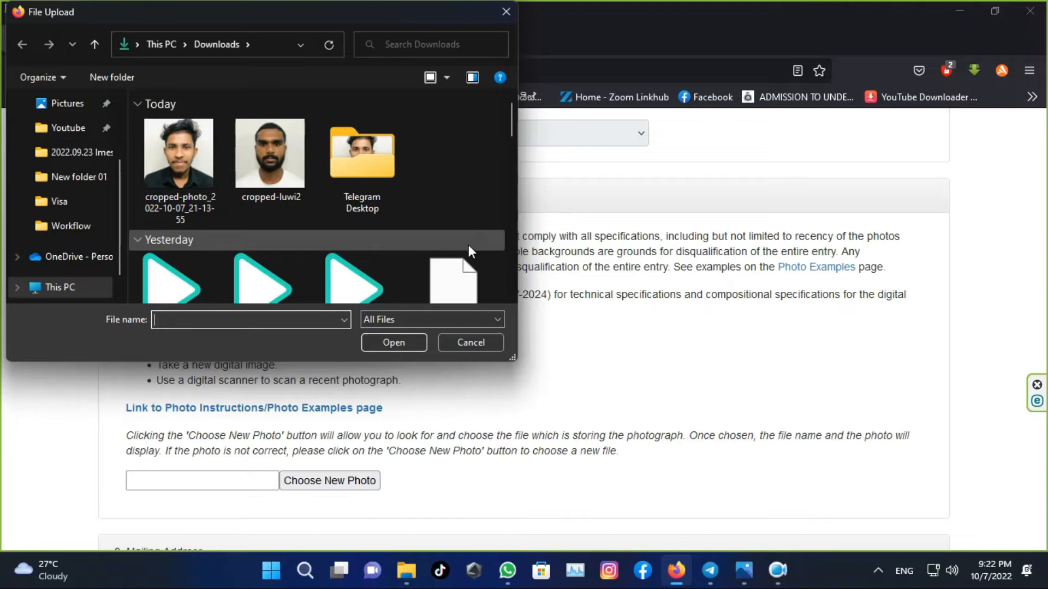
{"action": "double_click", "coordinate": [204, 191]}
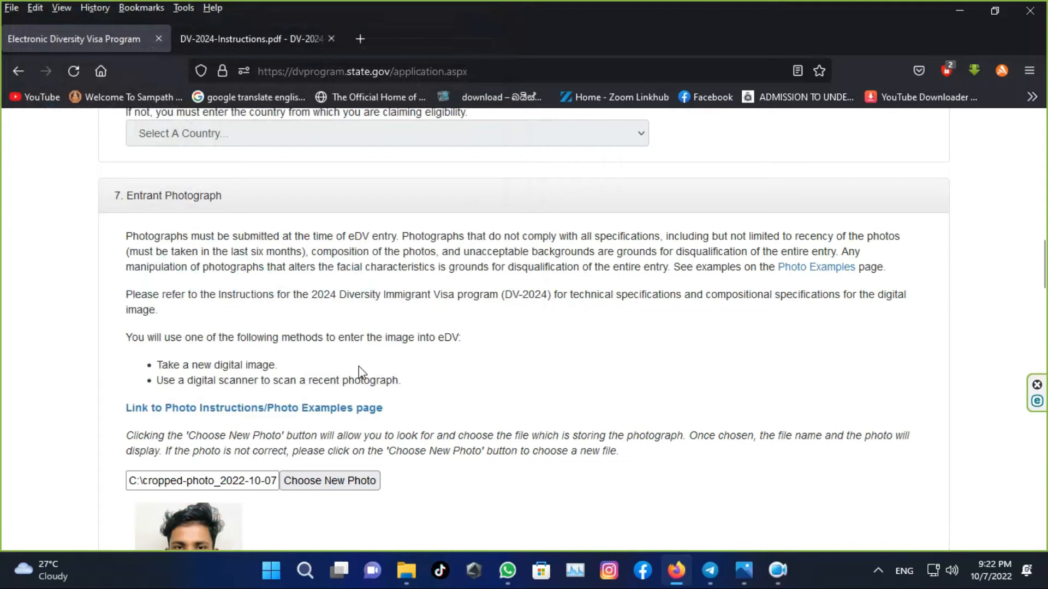
{"action": "scroll", "coordinate": [359, 365], "scroll_direction": "down", "scroll_amount": 2}
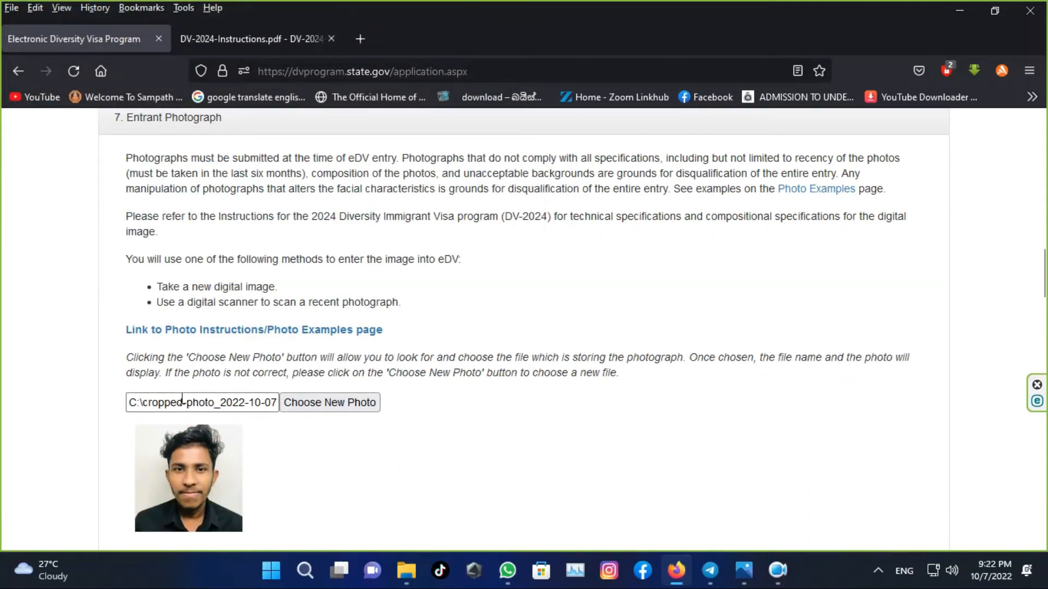
- Enter the mailing address lines 1 and 2, correcting a mistyped letter
{"action": "scroll", "coordinate": [365, 221], "scroll_direction": "up", "scroll_amount": 4}
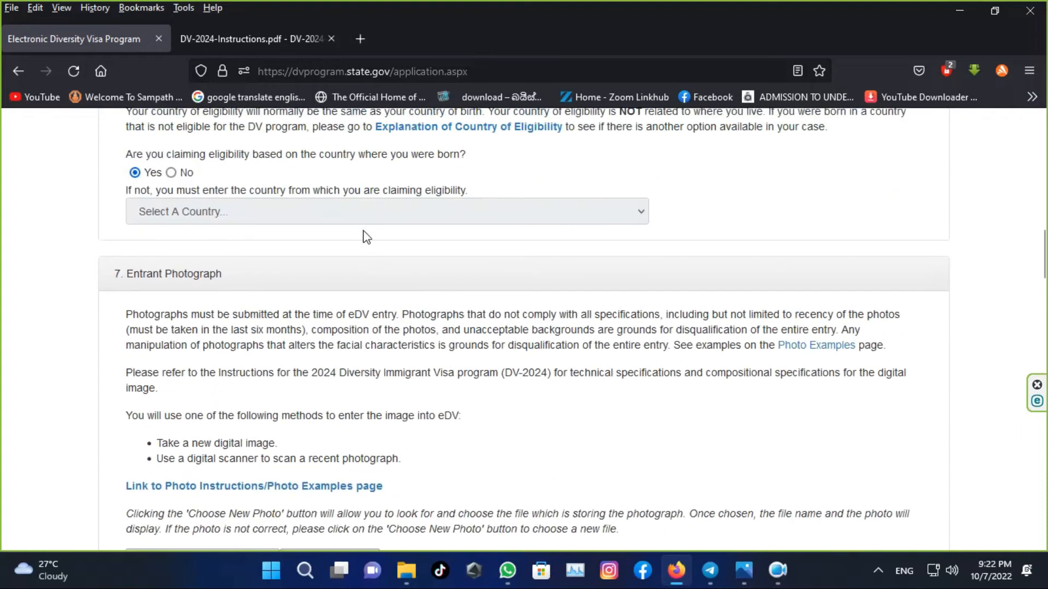
{"action": "scroll", "coordinate": [363, 234], "scroll_direction": "down", "scroll_amount": 6}
{"action": "scroll", "coordinate": [359, 275], "scroll_direction": "down", "scroll_amount": 7}
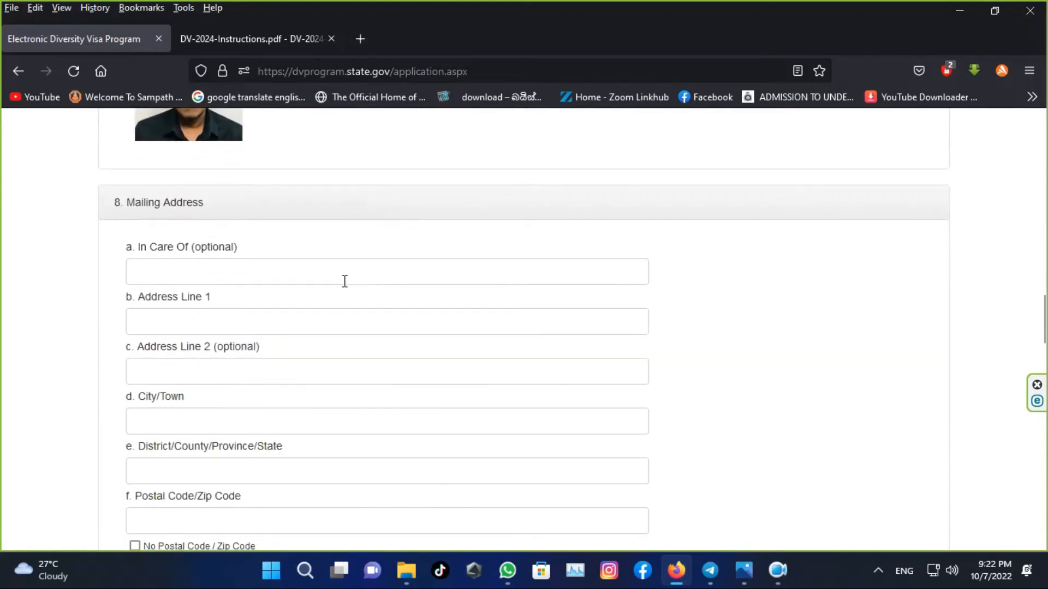
{"action": "scroll", "coordinate": [343, 283], "scroll_direction": "up", "scroll_amount": 2}
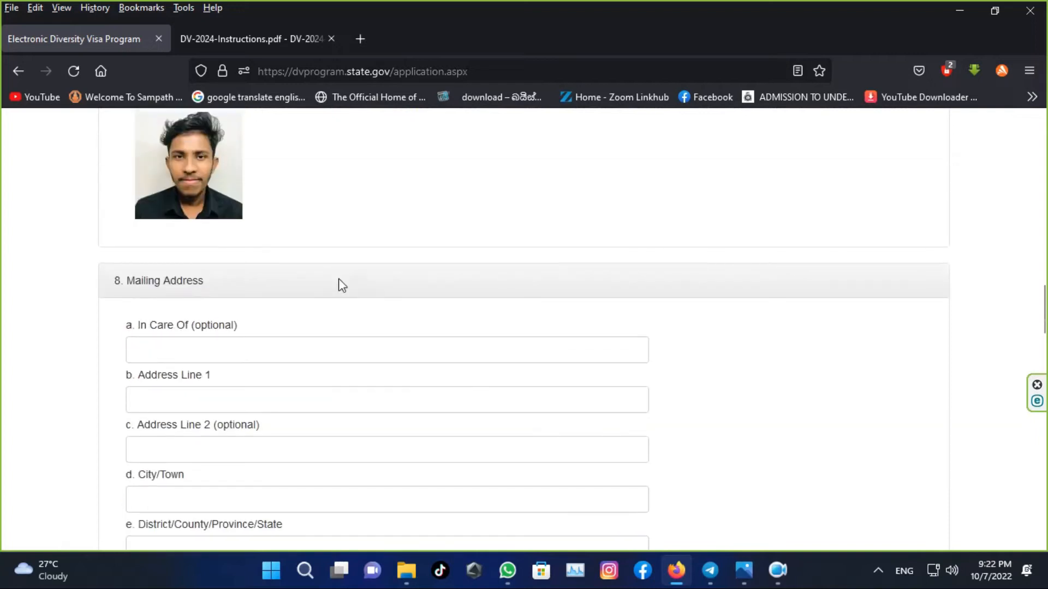
{"action": "scroll", "coordinate": [342, 284], "scroll_direction": "up", "scroll_amount": 2}
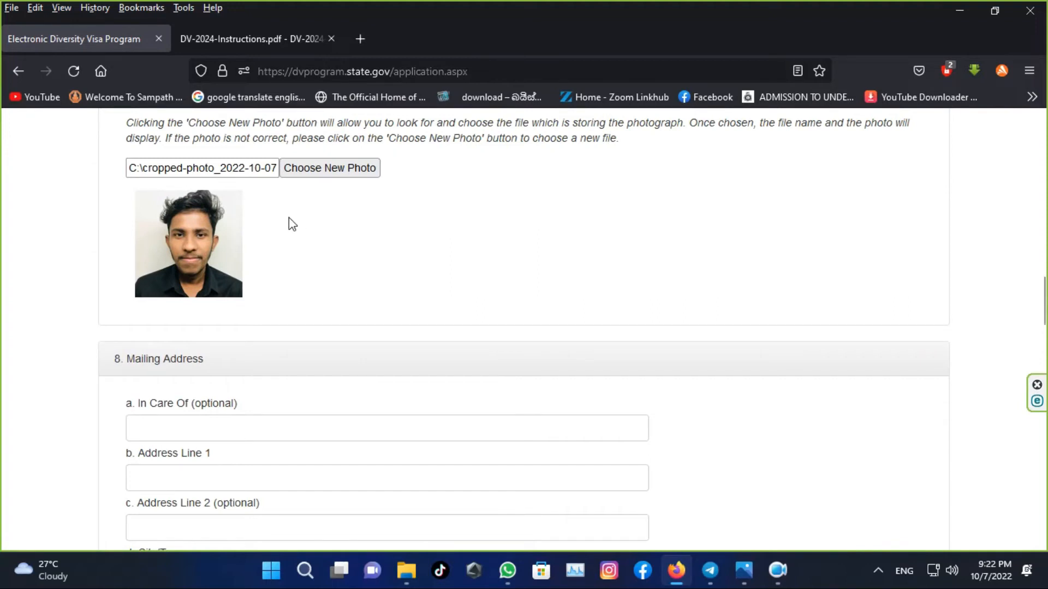
{"action": "scroll", "coordinate": [280, 219], "scroll_direction": "down", "scroll_amount": 3}
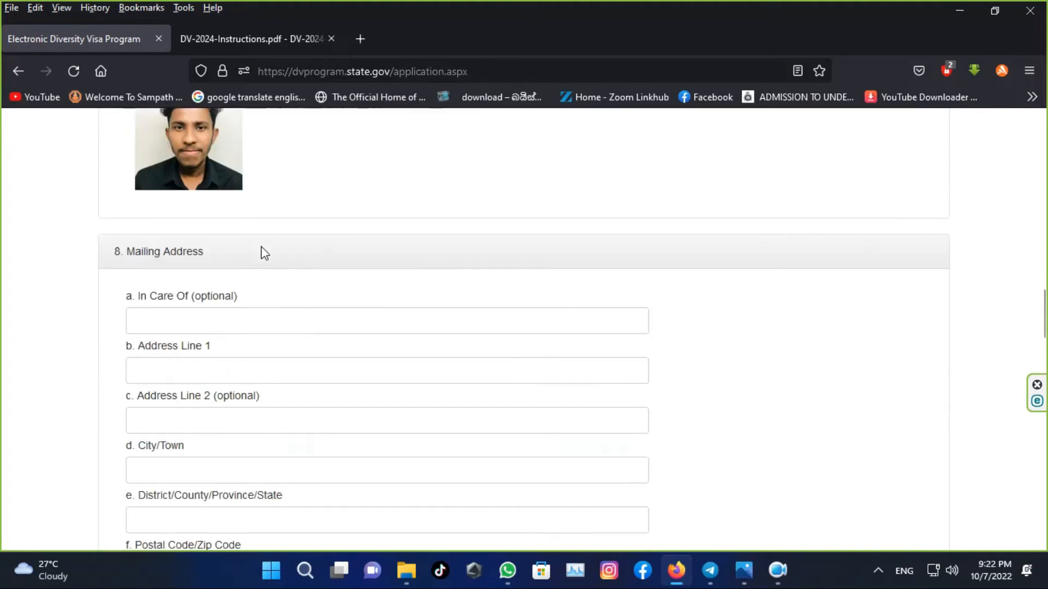
{"action": "left_click", "coordinate": [236, 322]}
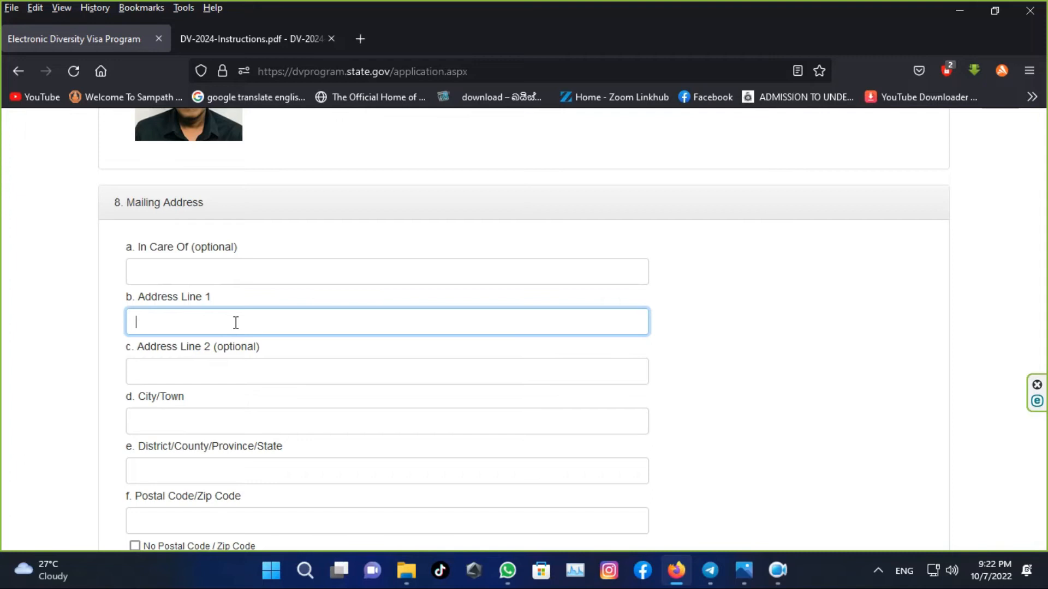
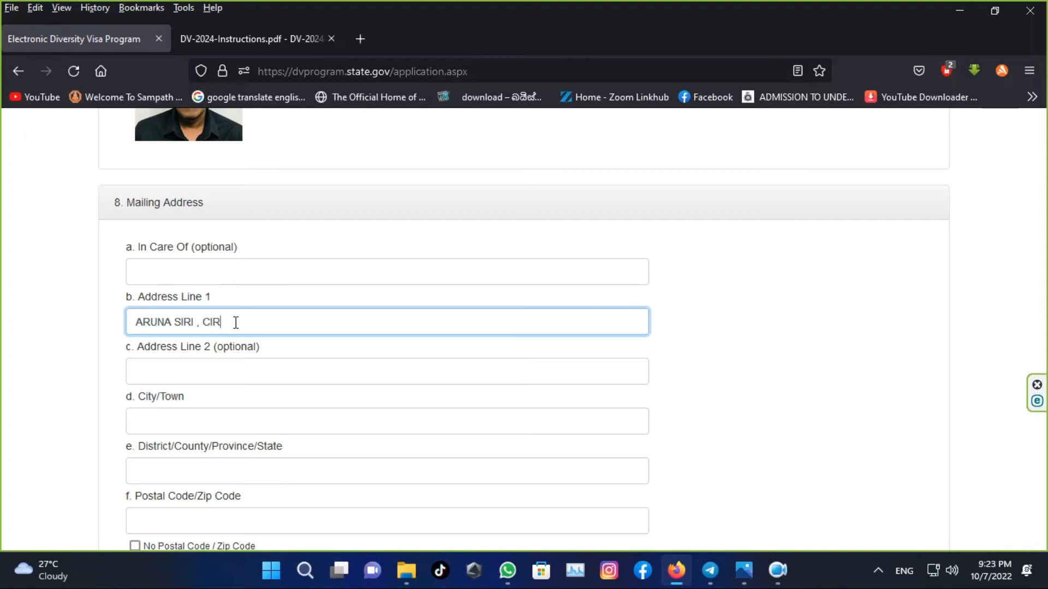
{"action": "left_click", "coordinate": [199, 367]}
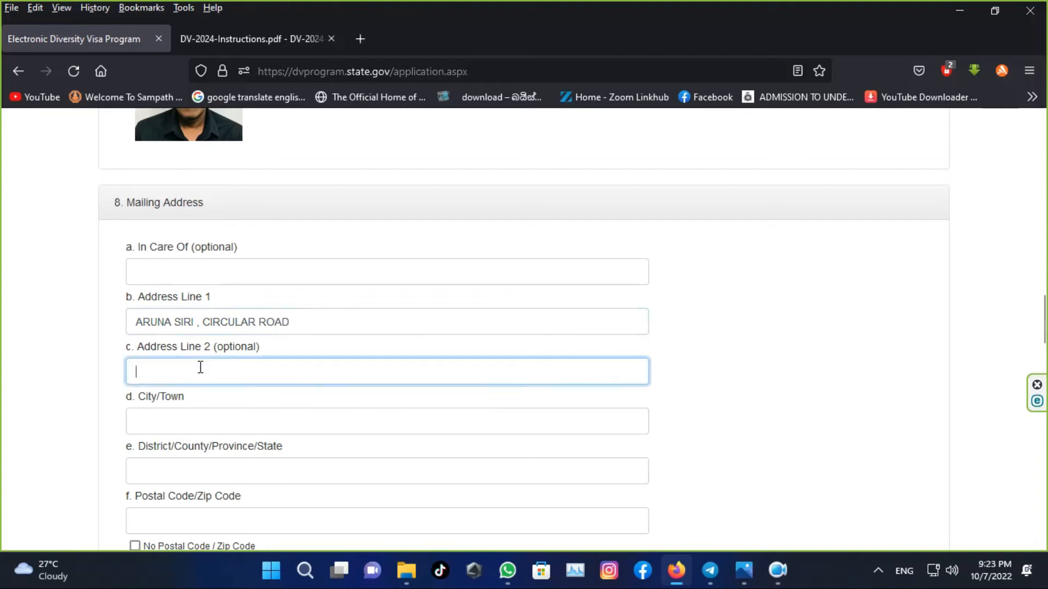
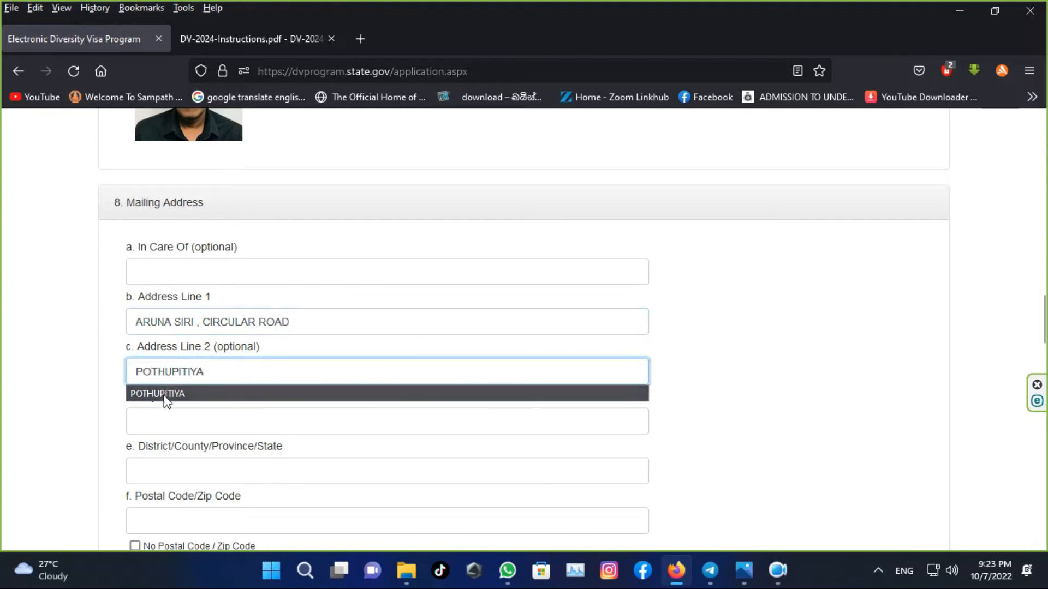
- Fill in the mailing city, district and postal code
{"action": "left_click", "coordinate": [166, 430]}
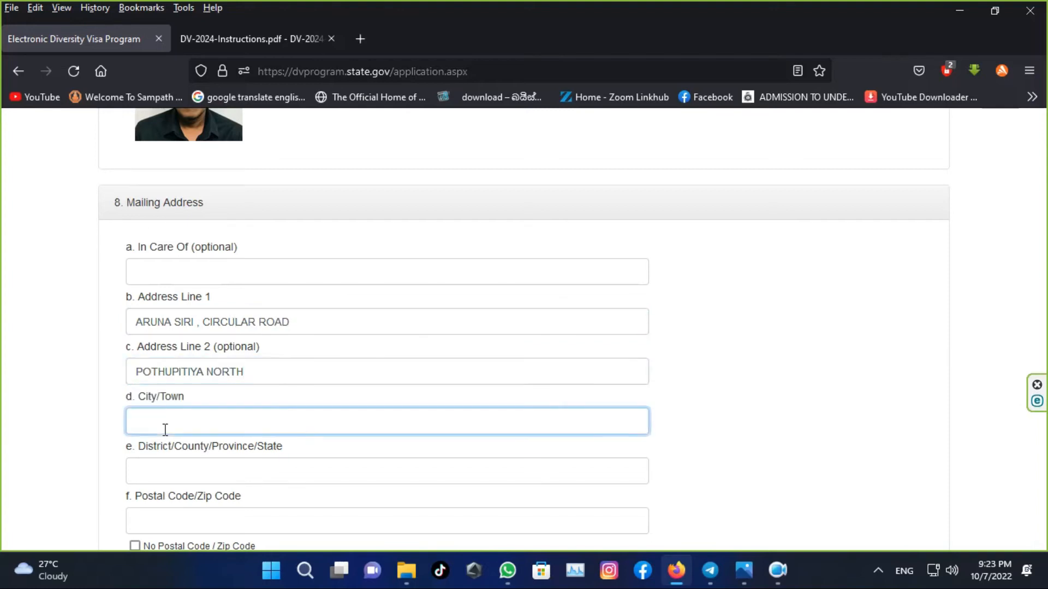
{"action": "left_click", "coordinate": [165, 480]}
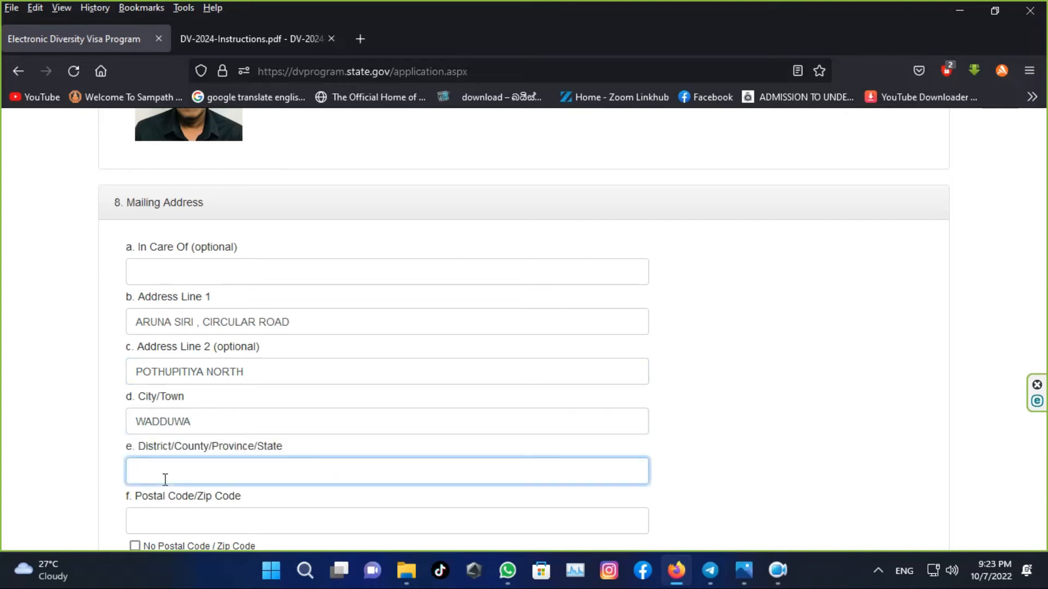
{"action": "type", "text": "KALUTARA"}
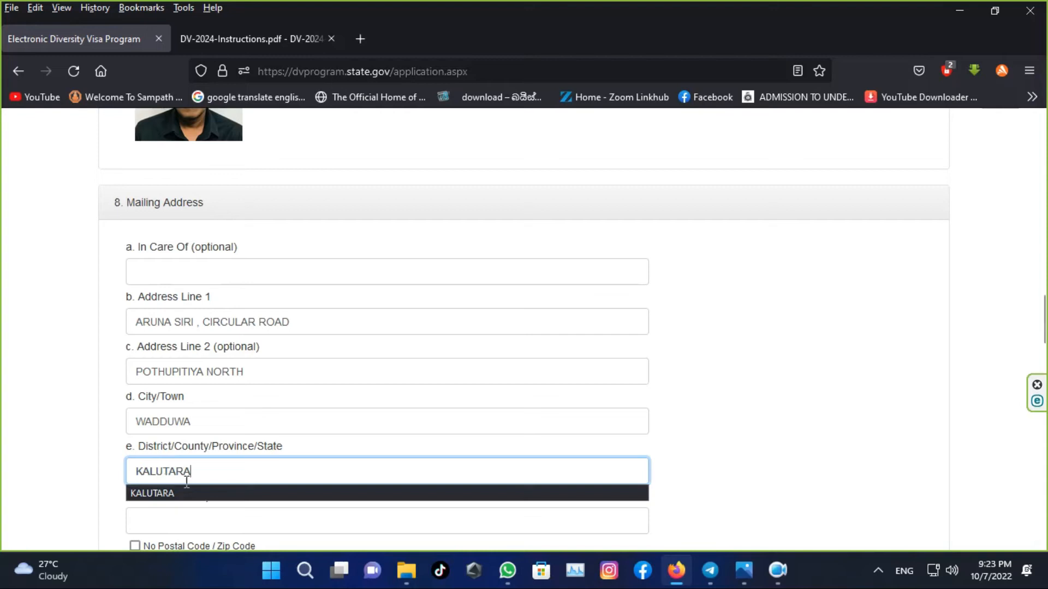
{"action": "scroll", "coordinate": [185, 480], "scroll_direction": "down", "scroll_amount": 2}
{"action": "left_click", "coordinate": [197, 447]}
{"action": "type", "text": "12560"}
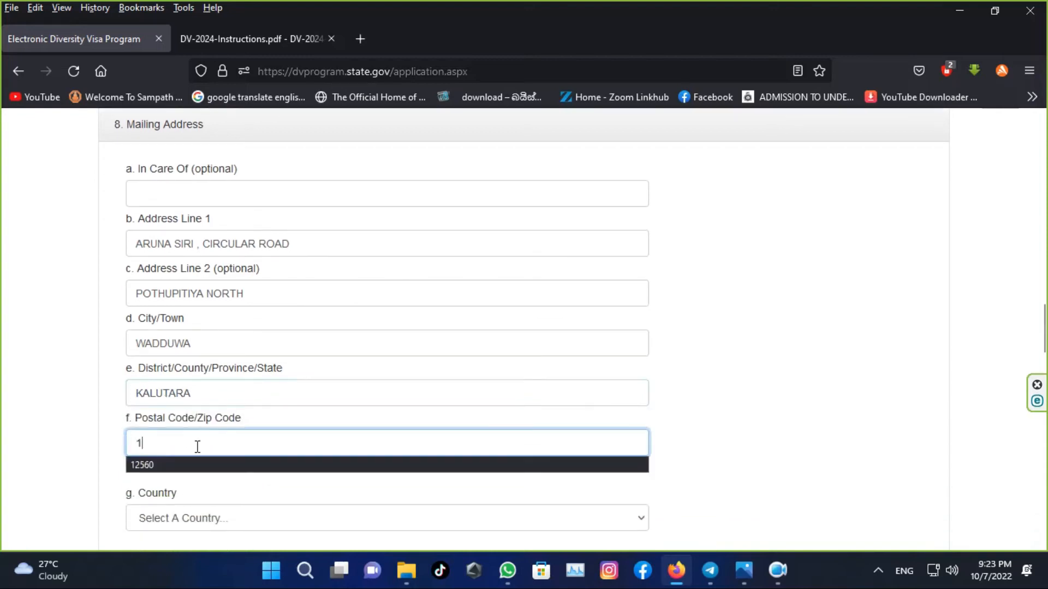
- Choose Sri Lanka as the mailing address country
{"action": "left_click", "coordinate": [211, 518]}
{"action": "key", "text": "s"}
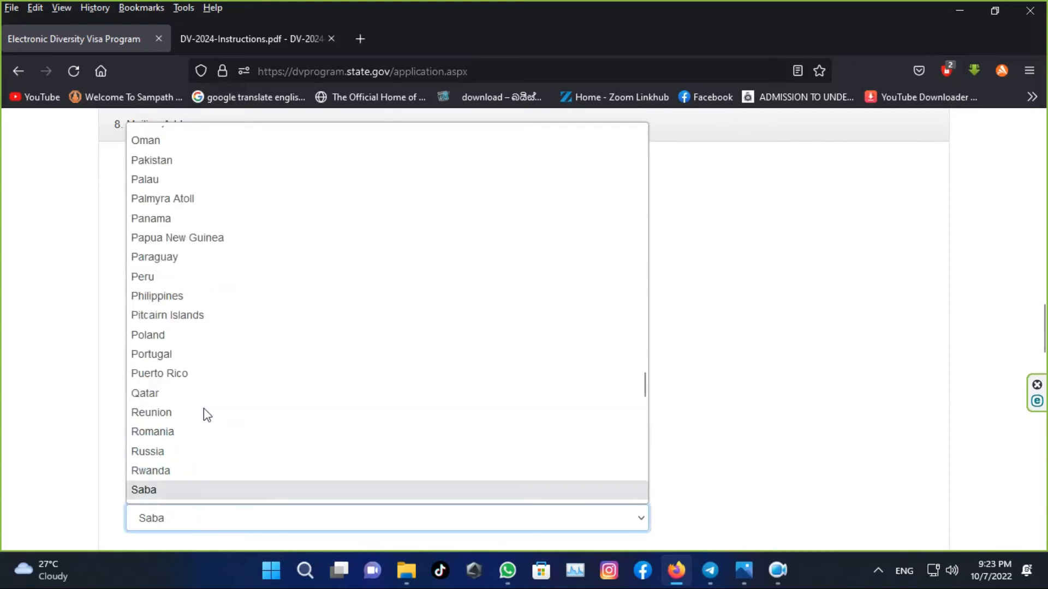
{"action": "scroll", "coordinate": [204, 408], "scroll_direction": "down", "scroll_amount": 2}
{"action": "scroll", "coordinate": [204, 409], "scroll_direction": "down", "scroll_amount": 4}
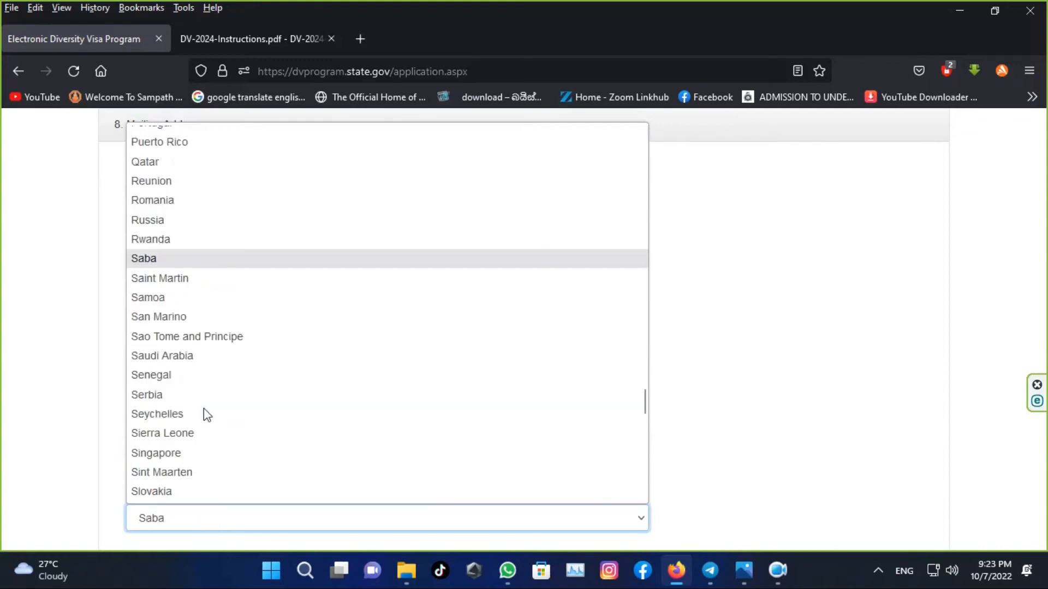
{"action": "scroll", "coordinate": [204, 409], "scroll_direction": "down", "scroll_amount": 4}
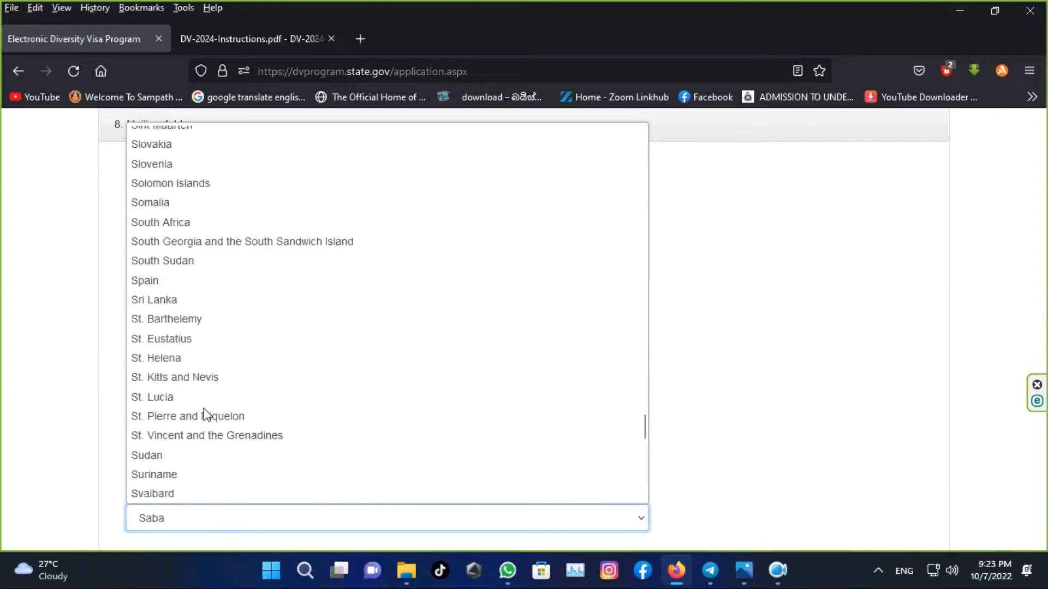
{"action": "left_click", "coordinate": [145, 300]}
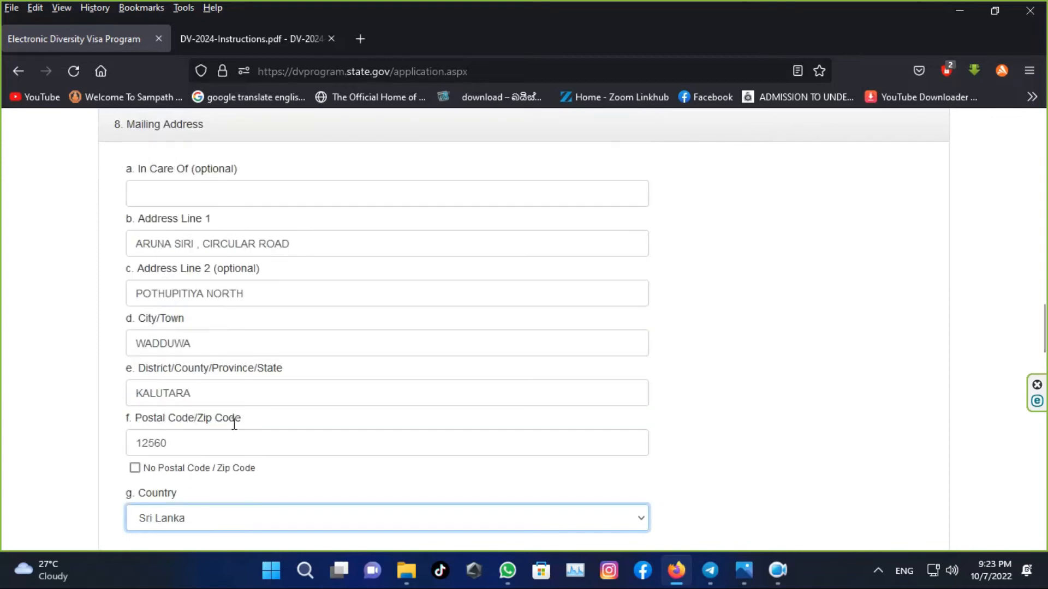
{"action": "scroll", "coordinate": [238, 424], "scroll_direction": "down", "scroll_amount": 3}
{"action": "scroll", "coordinate": [238, 423], "scroll_direction": "down", "scroll_amount": 3}
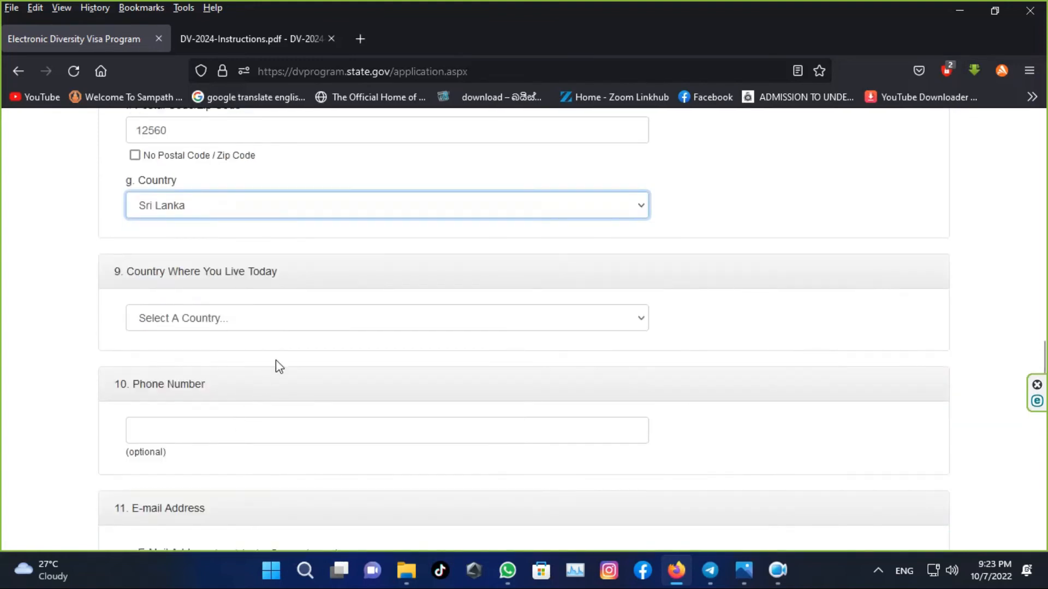
- Choose Sri Lanka as the Country Where You Live Today
{"action": "left_click", "coordinate": [304, 324]}
{"action": "key", "text": "s"}
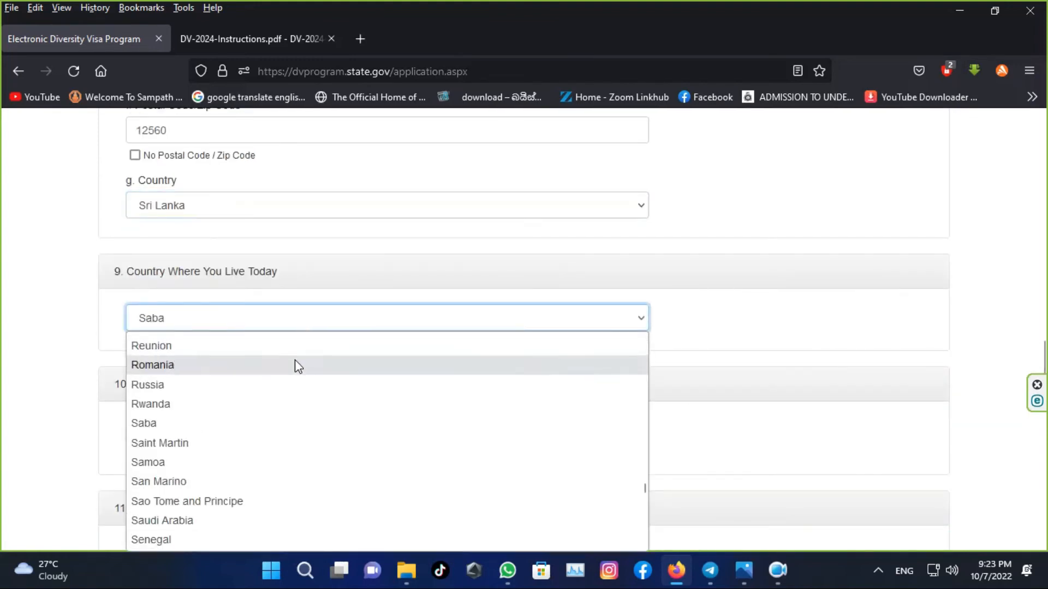
{"action": "scroll", "coordinate": [284, 377], "scroll_direction": "down", "scroll_amount": 3}
{"action": "scroll", "coordinate": [185, 453], "scroll_direction": "down", "scroll_amount": 4}
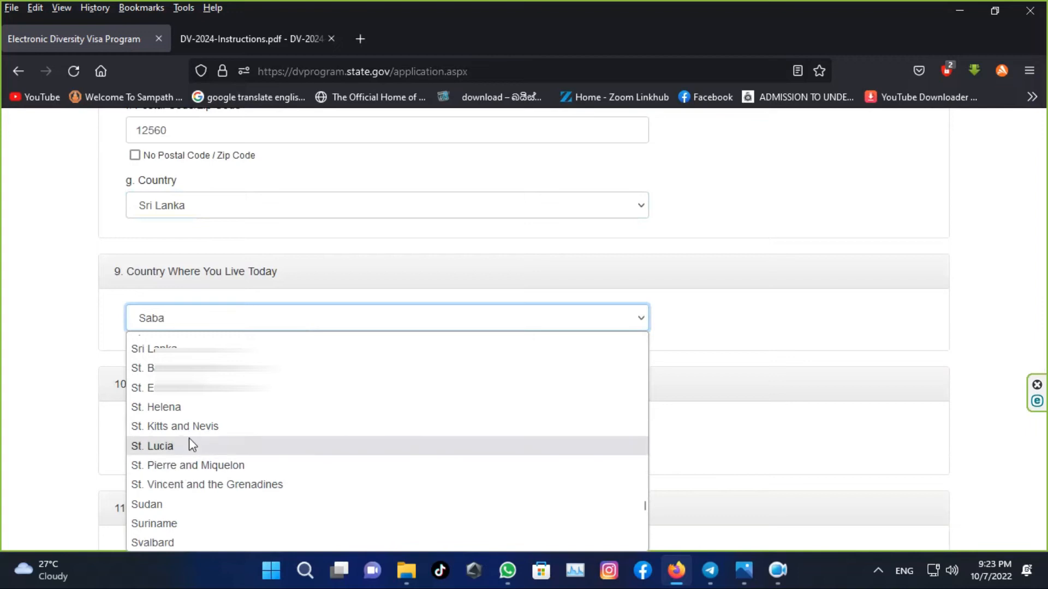
{"action": "left_click", "coordinate": [185, 349]}
{"action": "scroll", "coordinate": [183, 351], "scroll_direction": "down", "scroll_amount": 1}
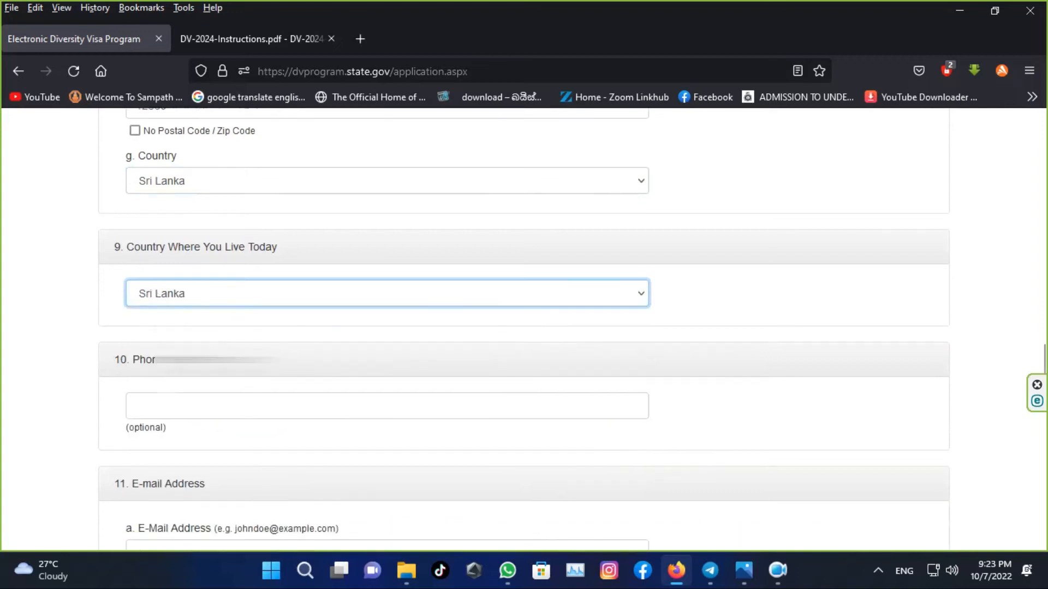
- Enter the entrant's phone number
{"action": "left_click", "coordinate": [183, 352]}
{"action": "type", "text": "+94"}
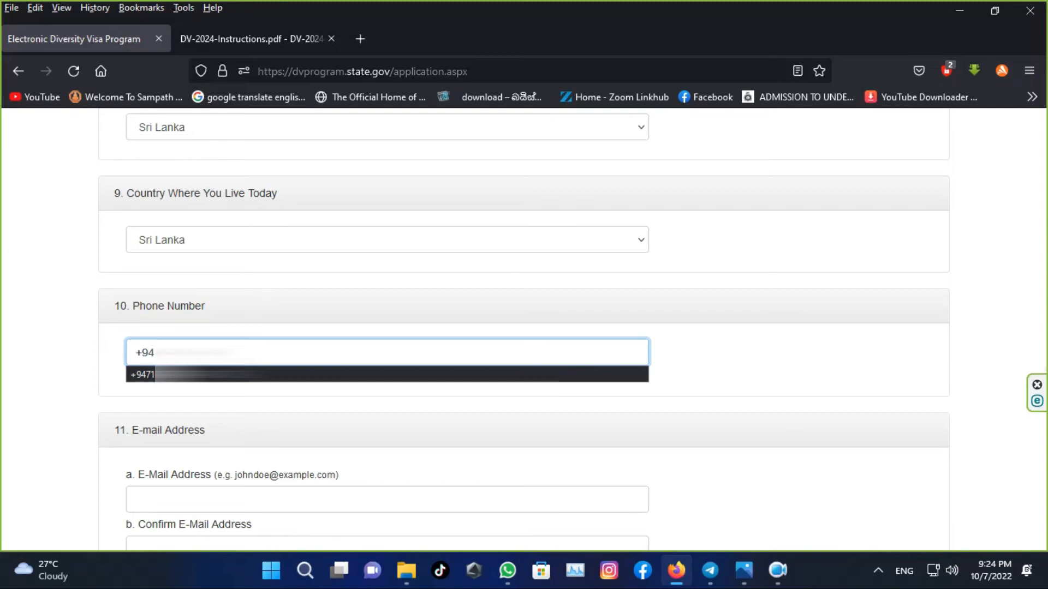
{"action": "type", "text": "77"}
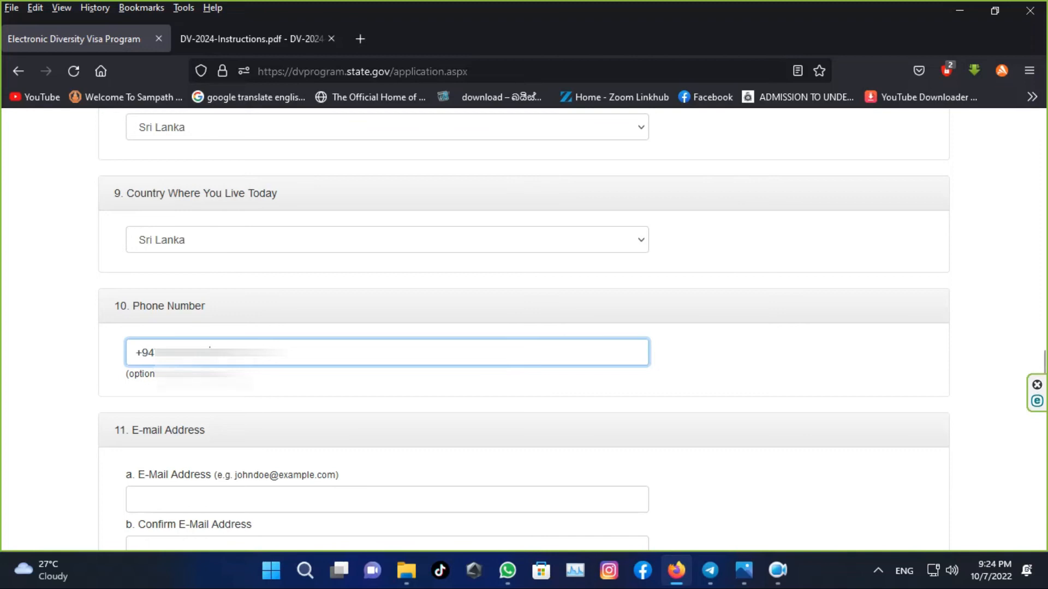
{"action": "scroll", "coordinate": [202, 436], "scroll_direction": "down", "scroll_amount": 2}
- Enter the e-mail address in lowercase and retype it in Confirm E-Mail
{"action": "left_click", "coordinate": [210, 427]}
{"action": "key", "text": "BackSpace"}
{"action": "key", "text": "BackSpace"}
{"action": "key", "text": "BackSpace"}
{"action": "key", "text": "BackSpace"}
{"action": "key", "text": "BackSpace"}
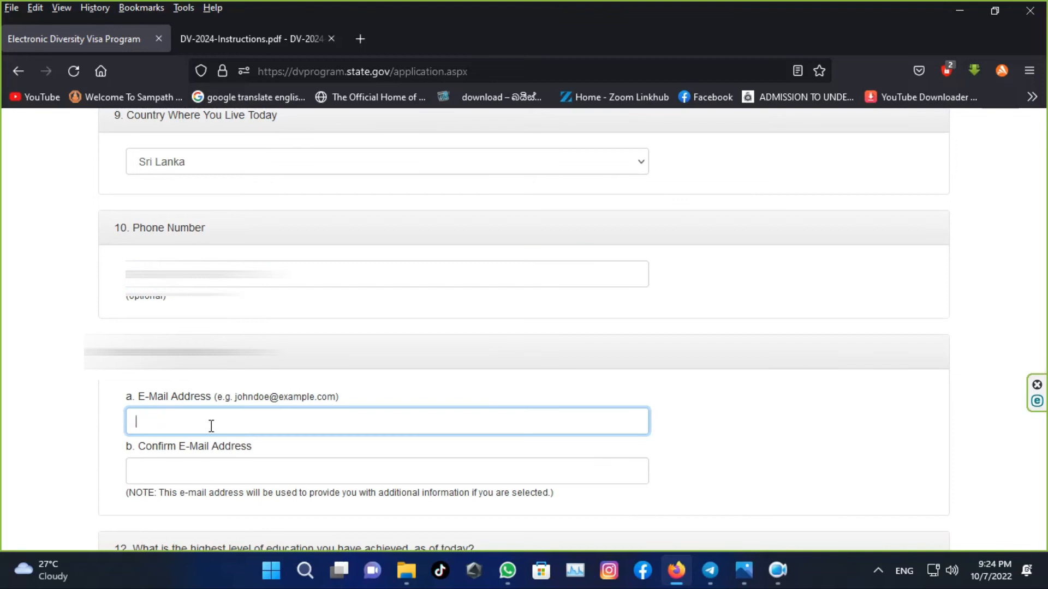
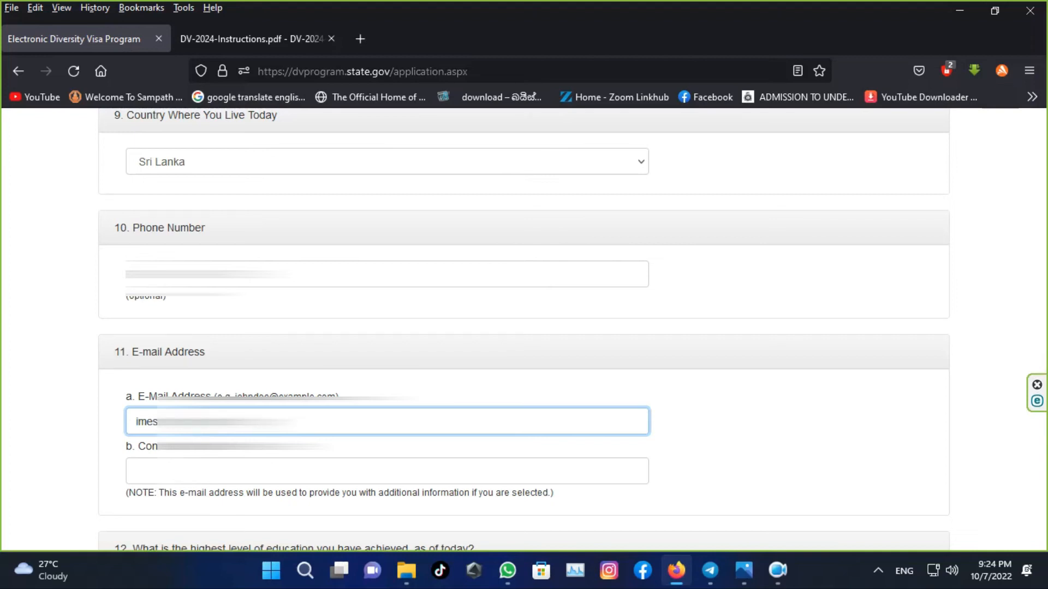
{"action": "key", "text": "Tab"}
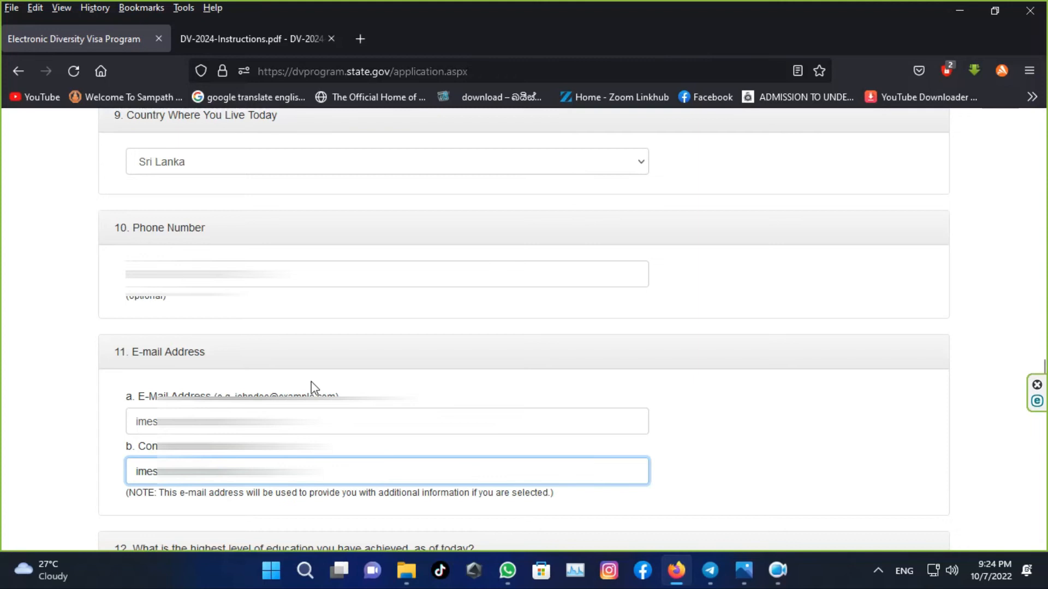
{"action": "scroll", "coordinate": [312, 387], "scroll_direction": "down", "scroll_amount": 2}
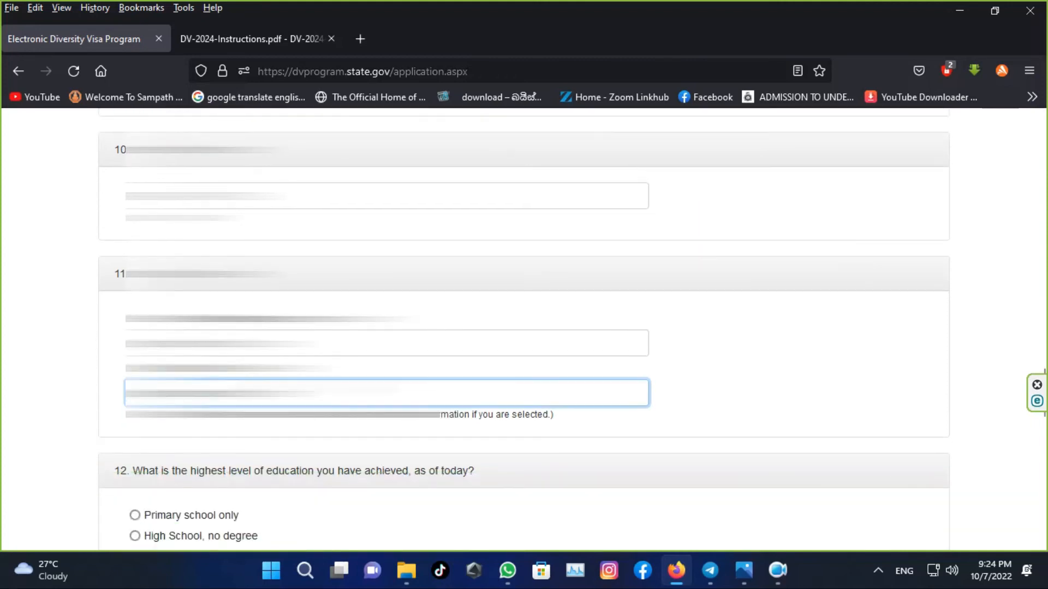
- Select High School degree as education and Unmarried as marital status
{"action": "scroll", "coordinate": [523, 330], "scroll_direction": "down", "scroll_amount": 3}
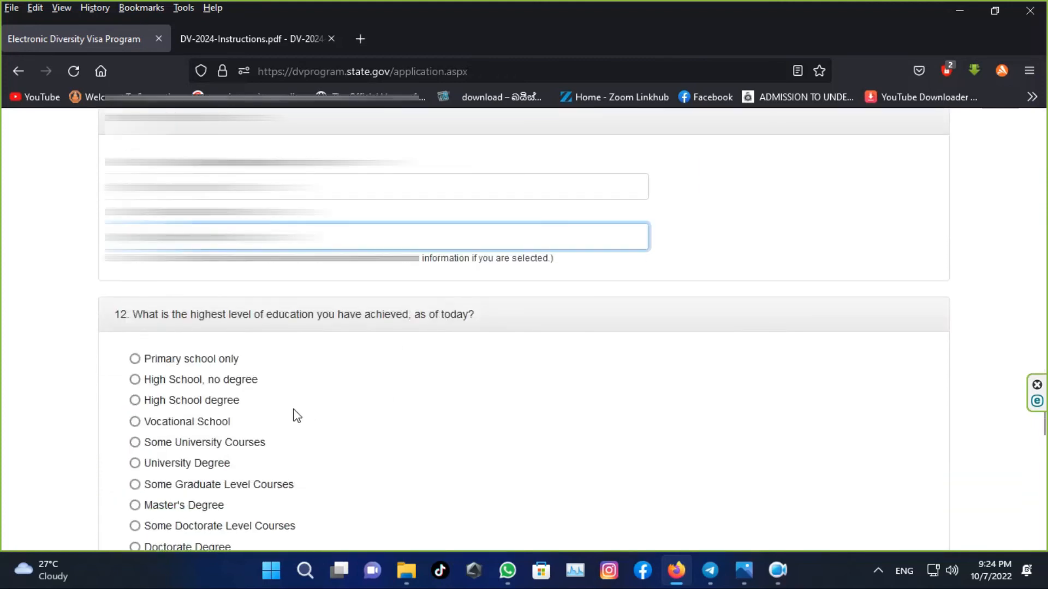
{"action": "left_click", "coordinate": [216, 403]}
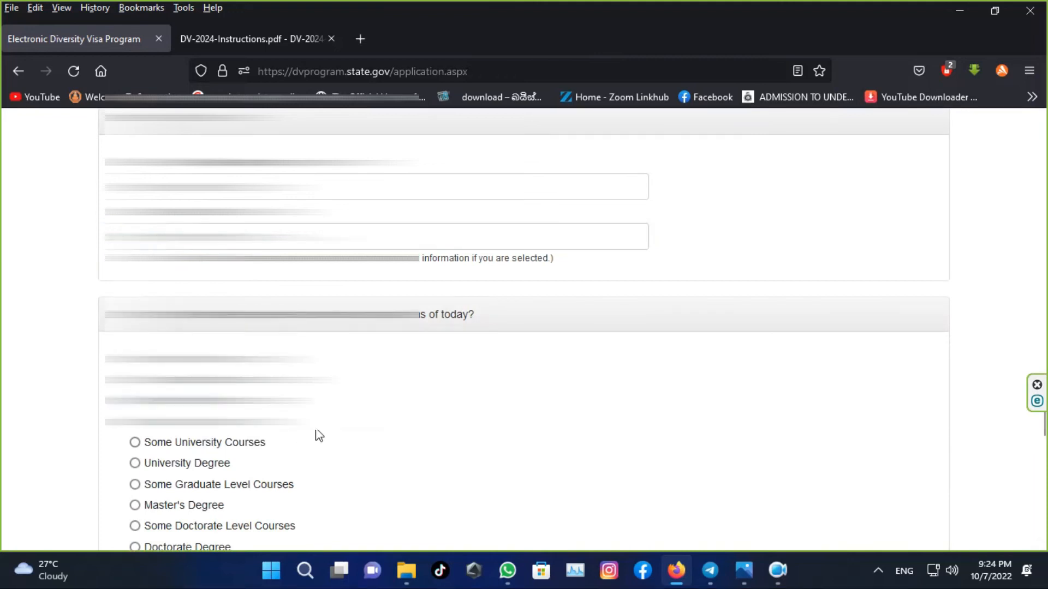
{"action": "scroll", "coordinate": [319, 435], "scroll_direction": "up", "scroll_amount": 3}
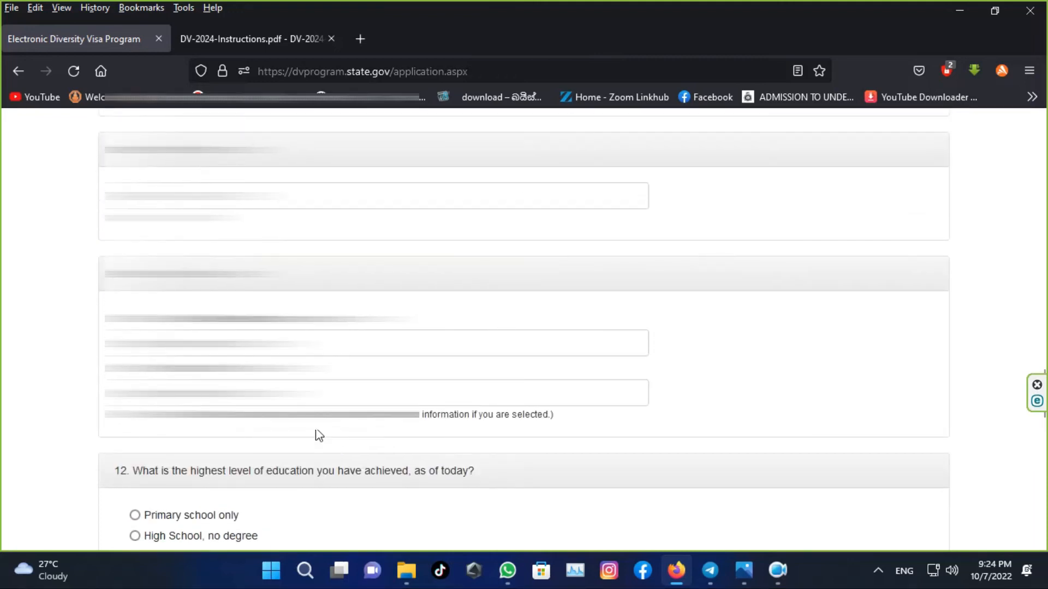
{"action": "scroll", "coordinate": [319, 435], "scroll_direction": "down", "scroll_amount": 4}
{"action": "scroll", "coordinate": [319, 435], "scroll_direction": "down", "scroll_amount": 3}
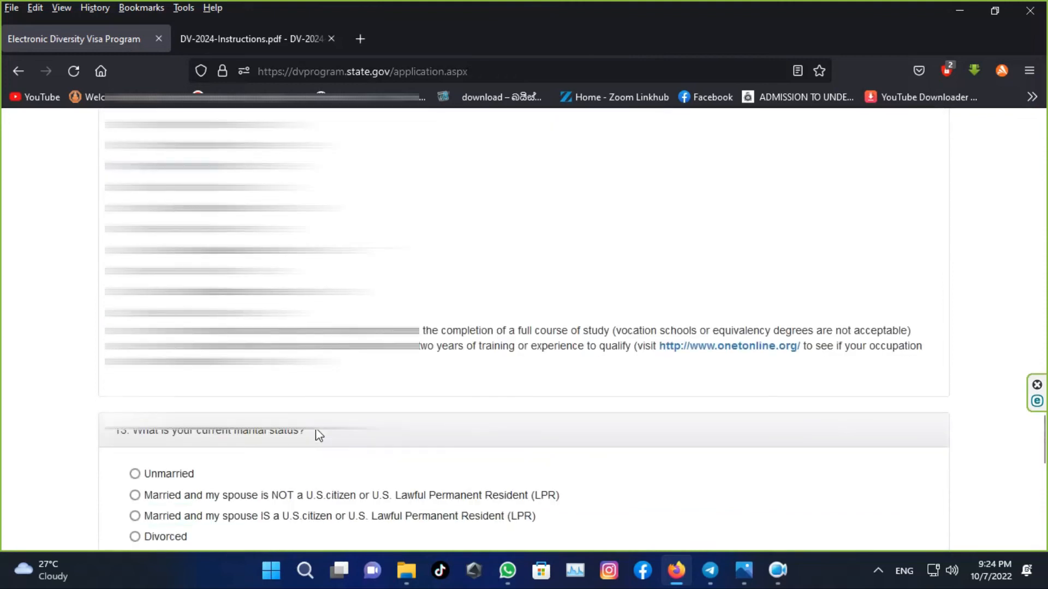
{"action": "scroll", "coordinate": [317, 436], "scroll_direction": "down", "scroll_amount": 3}
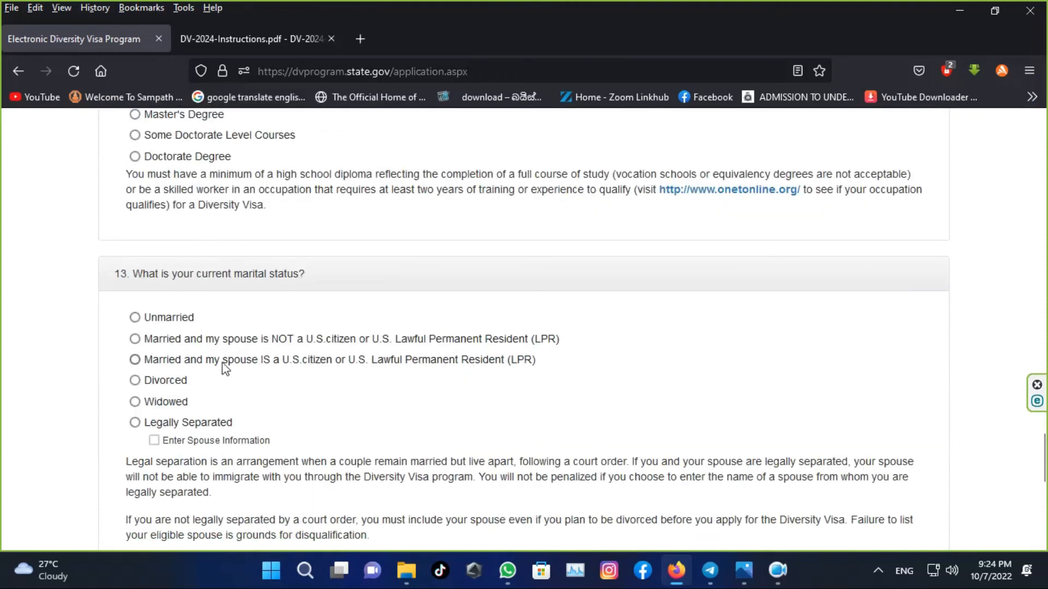
{"action": "left_click", "coordinate": [176, 321]}
- Enter 0 as the number of children
{"action": "scroll", "coordinate": [212, 323], "scroll_direction": "down", "scroll_amount": 3}
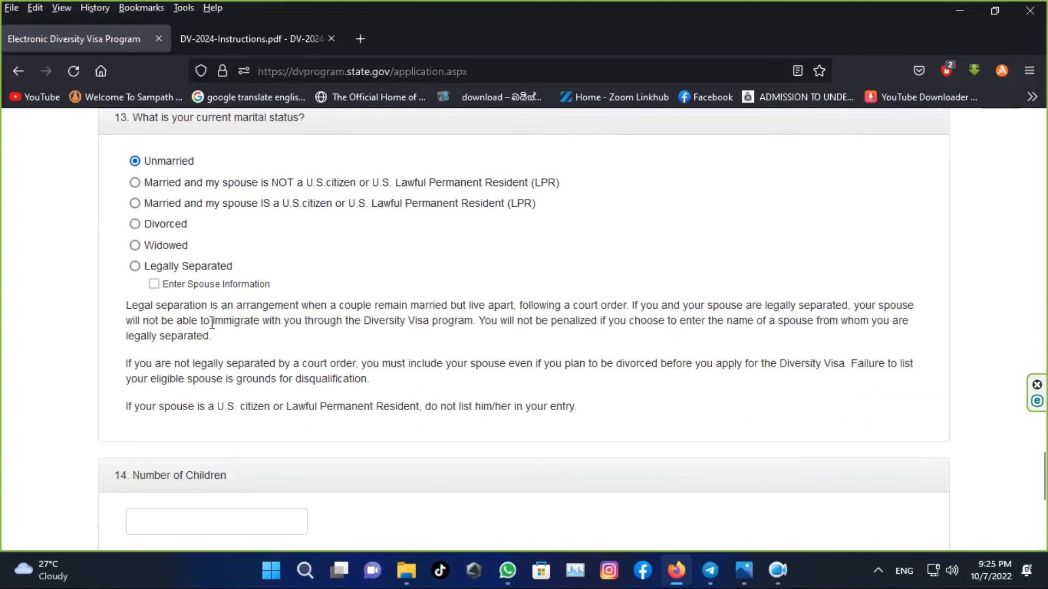
{"action": "scroll", "coordinate": [212, 323], "scroll_direction": "down", "scroll_amount": 1}
{"action": "left_click", "coordinate": [175, 449]}
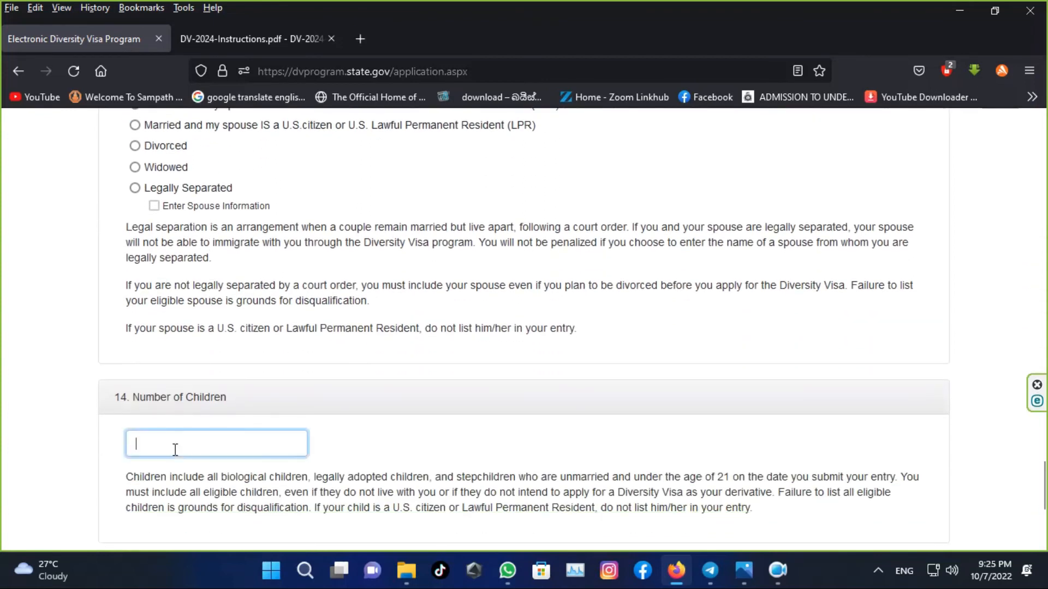
{"action": "type", "text": "0"}
{"action": "left_click", "coordinate": [408, 447]}
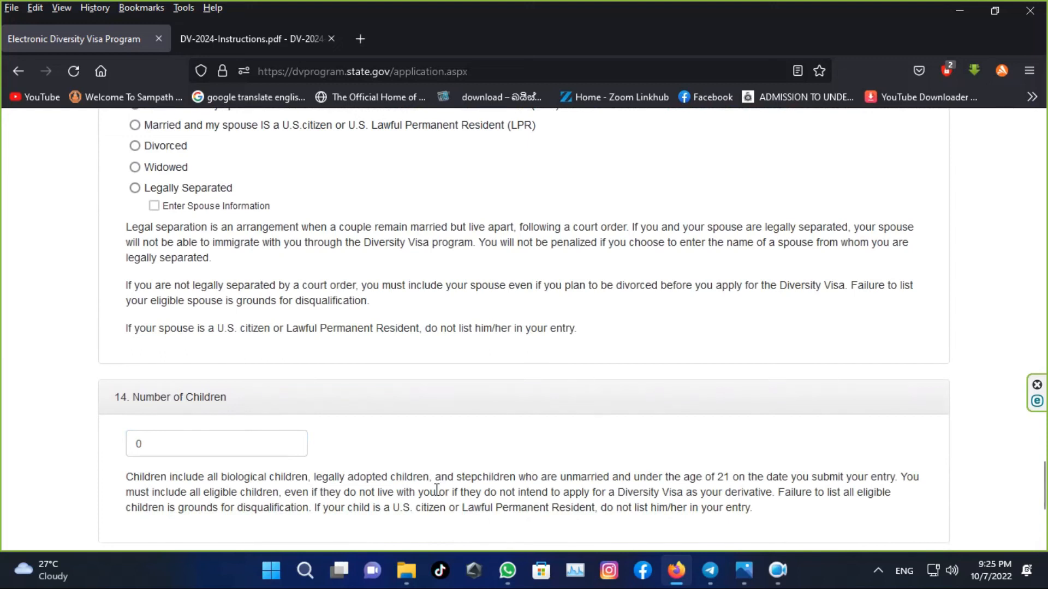
{"action": "scroll", "coordinate": [436, 491], "scroll_direction": "down", "scroll_amount": 3}
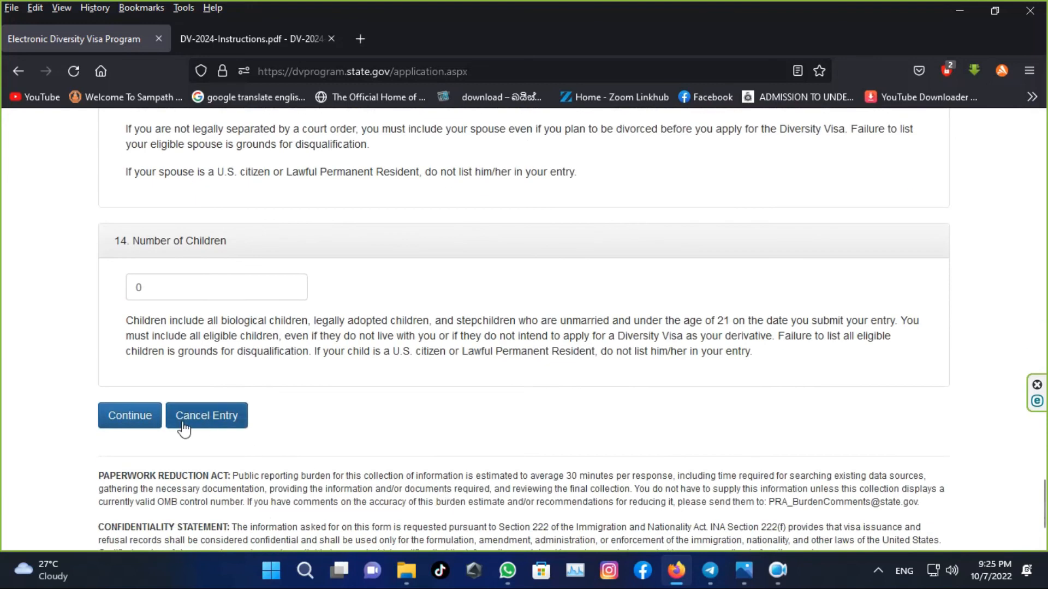
{"action": "scroll", "coordinate": [149, 431], "scroll_direction": "down", "scroll_amount": 1}
{"action": "scroll", "coordinate": [149, 431], "scroll_direction": "down", "scroll_amount": 2}
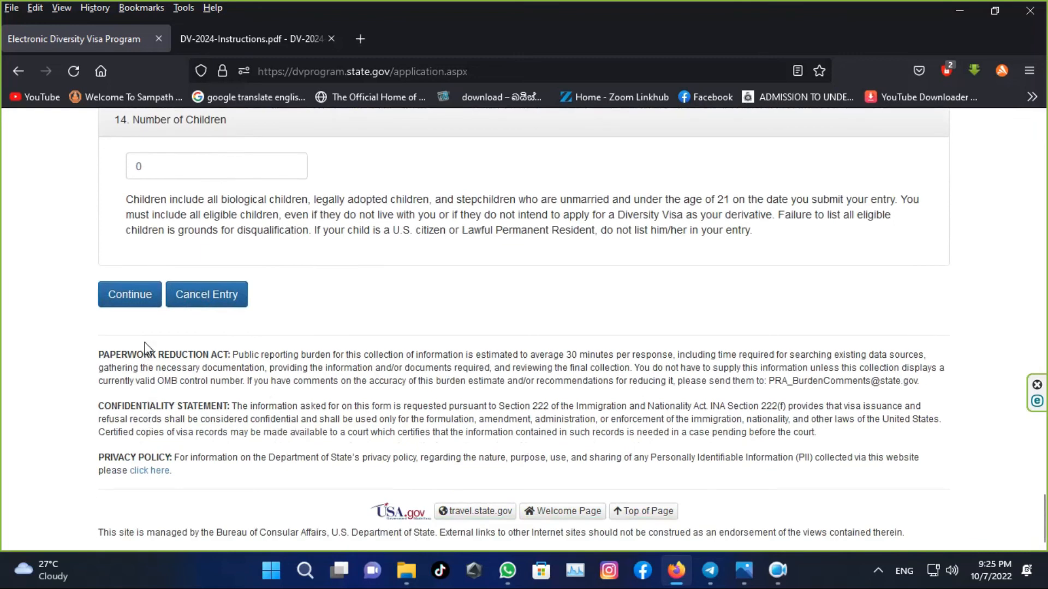
{"action": "scroll", "coordinate": [147, 349], "scroll_direction": "up", "scroll_amount": 2}
- Continue to the review page, look it over and submit the DV-2024 entry
{"action": "left_click", "coordinate": [140, 374]}
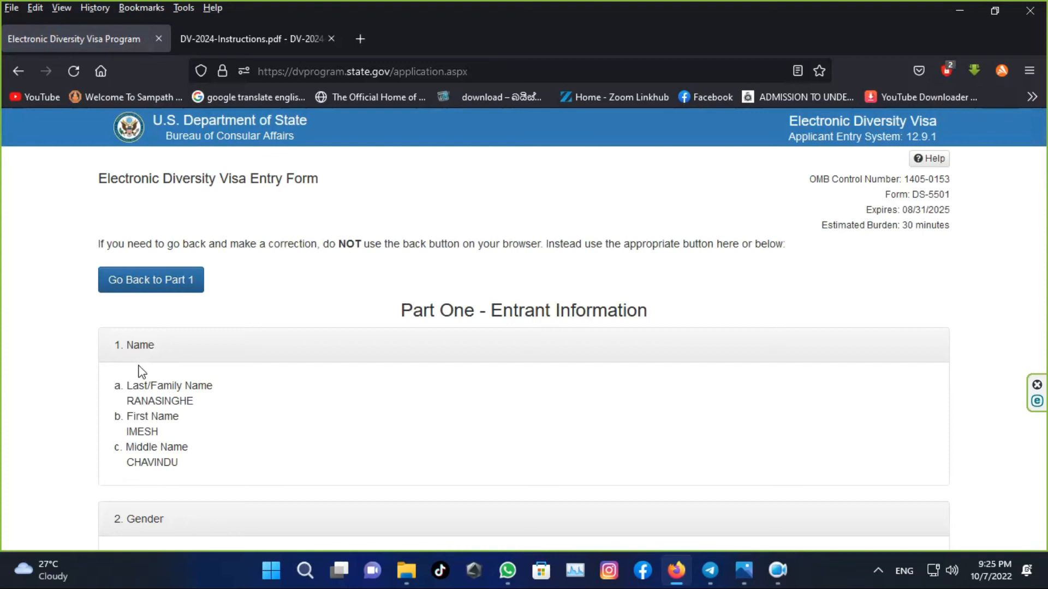
{"action": "scroll", "coordinate": [140, 372], "scroll_direction": "down", "scroll_amount": 1}
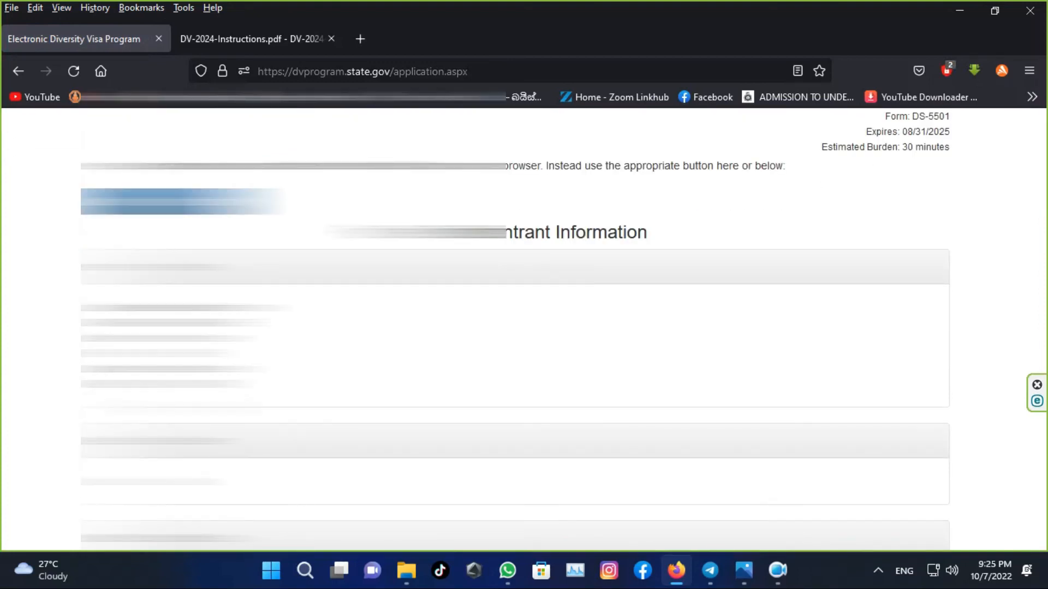
{"action": "scroll", "coordinate": [141, 372], "scroll_direction": "down", "scroll_amount": 5}
{"action": "scroll", "coordinate": [127, 325], "scroll_direction": "down", "scroll_amount": 10}
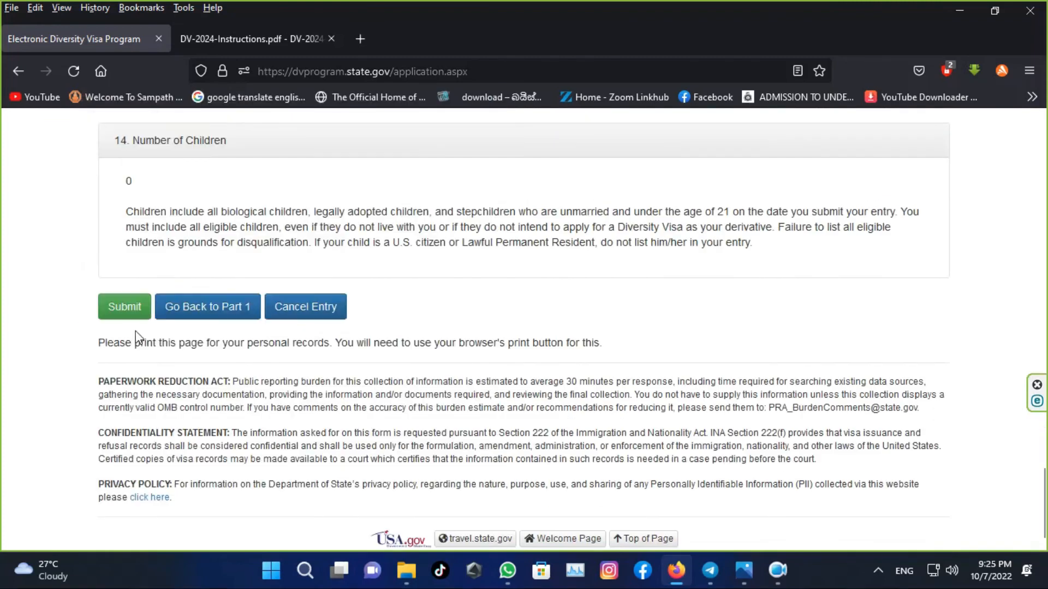
{"action": "left_click", "coordinate": [125, 322]}
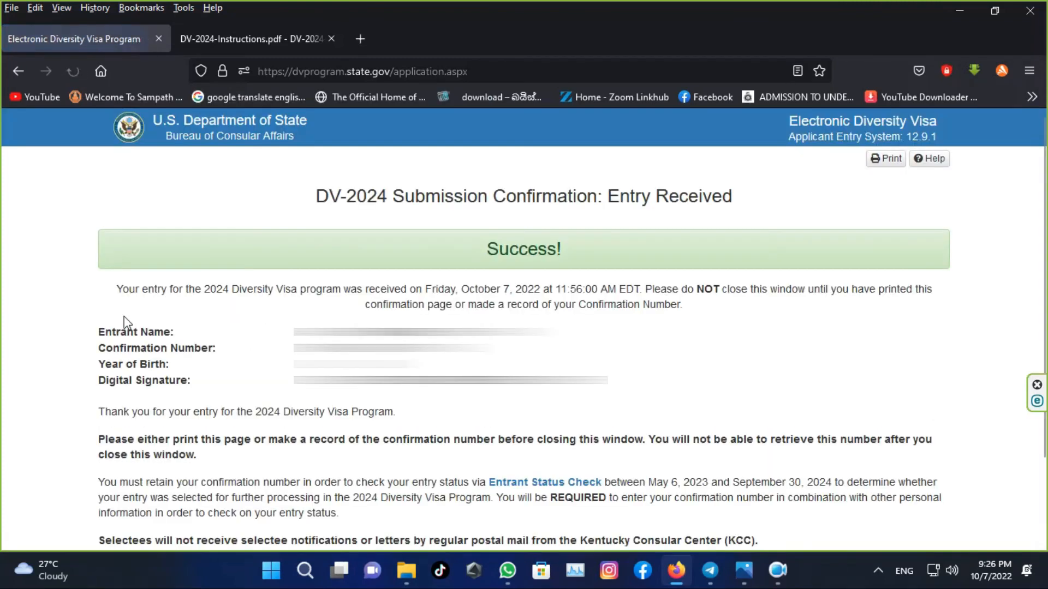